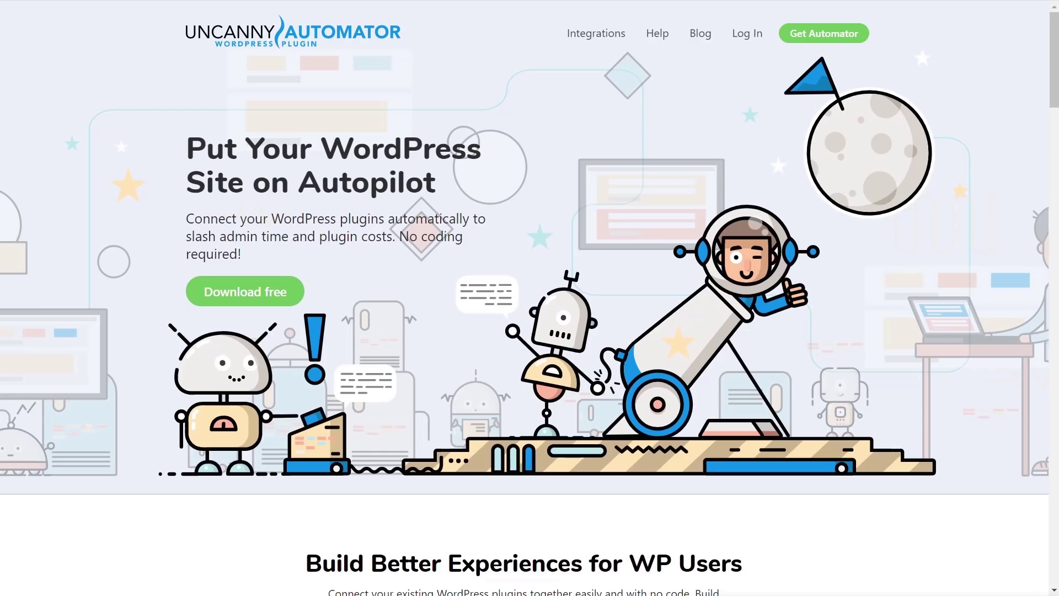
Scroll the Uncanny Automator homepage past the features and Popular Integrations to Built for Novices.
{"action": "scroll", "coordinate": [704, 491], "scroll_direction": "down", "scroll_amount": 4}
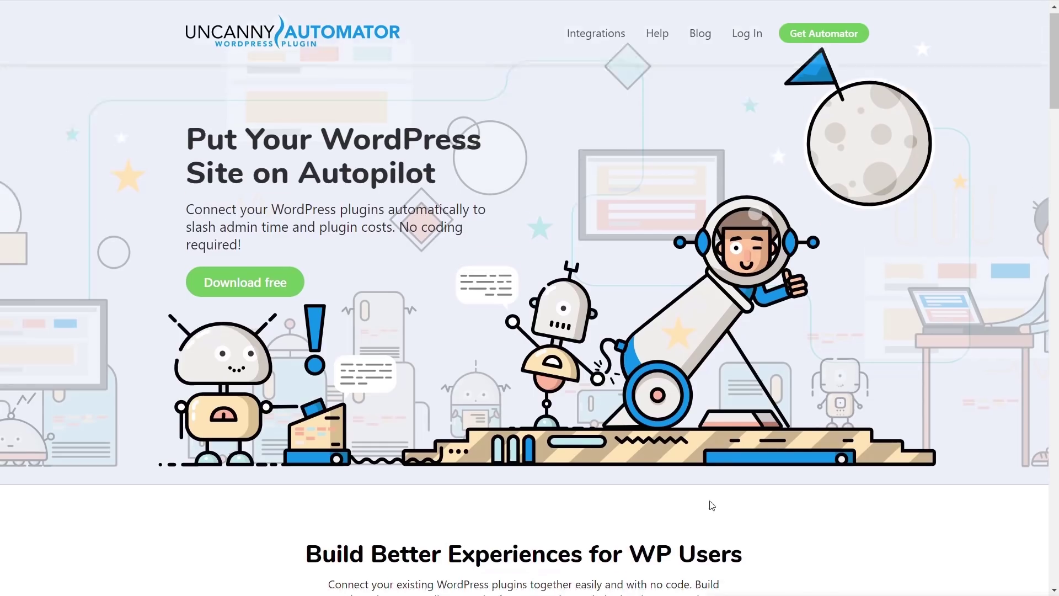
{"action": "scroll", "coordinate": [704, 491], "scroll_direction": "down", "scroll_amount": 6}
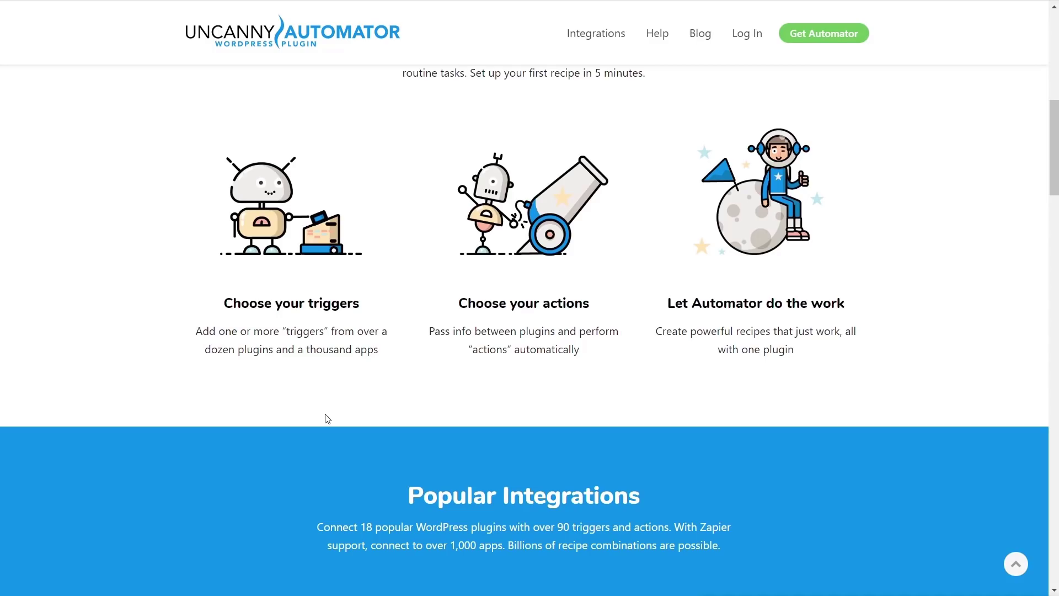
{"action": "scroll", "coordinate": [327, 419], "scroll_direction": "down", "scroll_amount": 10}
{"action": "scroll", "coordinate": [318, 412], "scroll_direction": "up", "scroll_amount": 1}
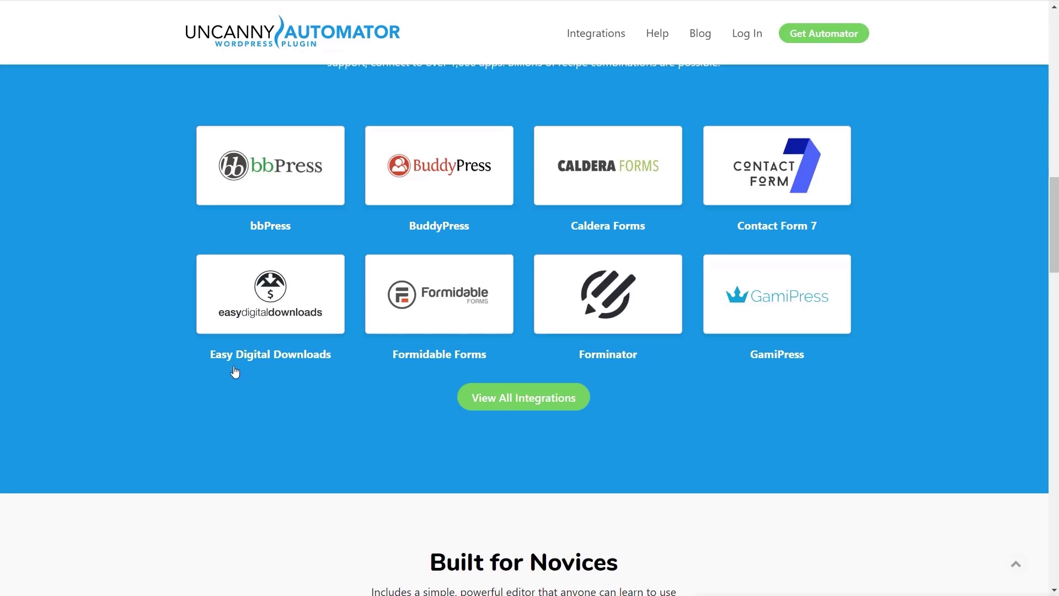
{"action": "scroll", "coordinate": [232, 373], "scroll_direction": "down", "scroll_amount": 6}
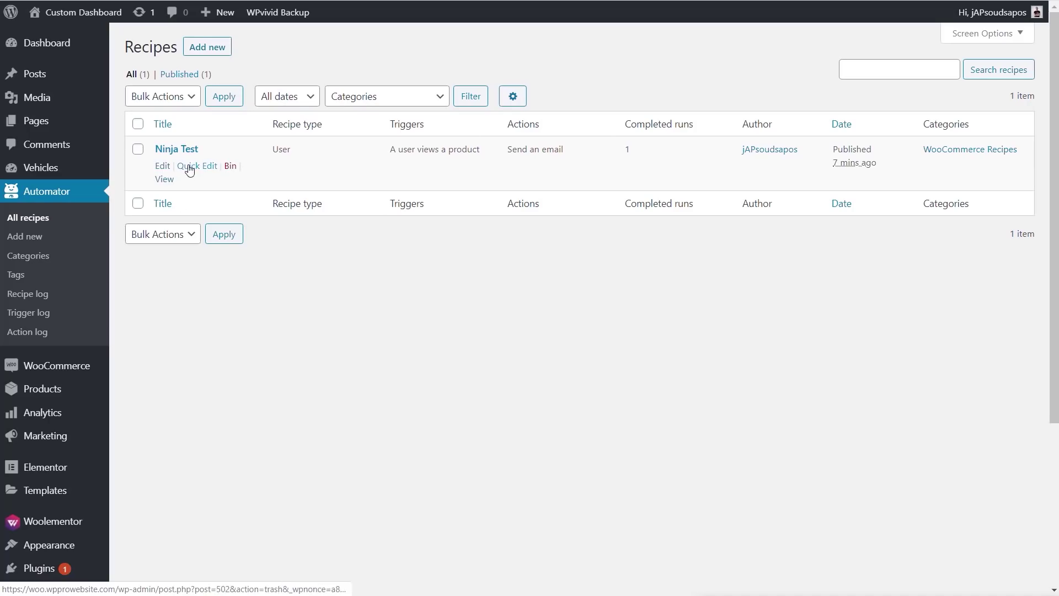
Move the Ninja Test recipe from All recipes to the Bin.
{"action": "left_click", "coordinate": [230, 166]}
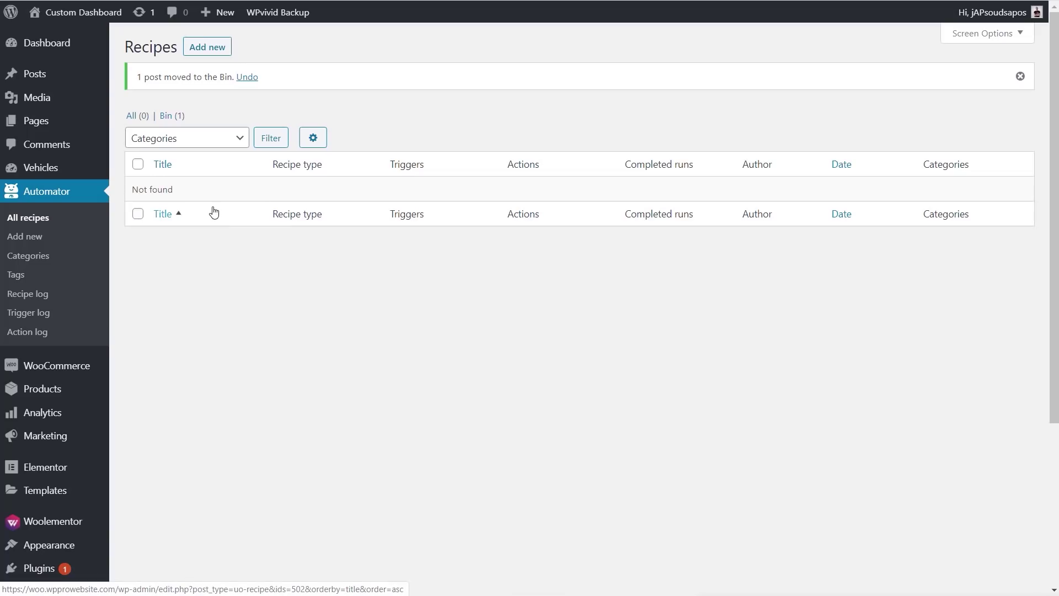
Start a new recipe with the WooCommerce 'A user views a product' trigger.
{"action": "left_click", "coordinate": [204, 46]}
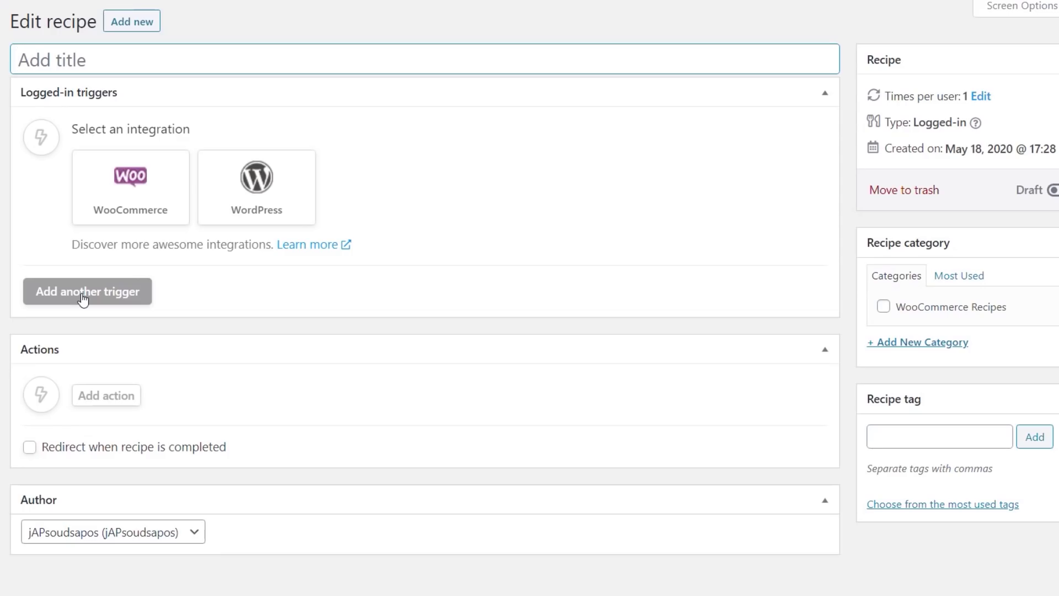
{"action": "left_click", "coordinate": [126, 194]}
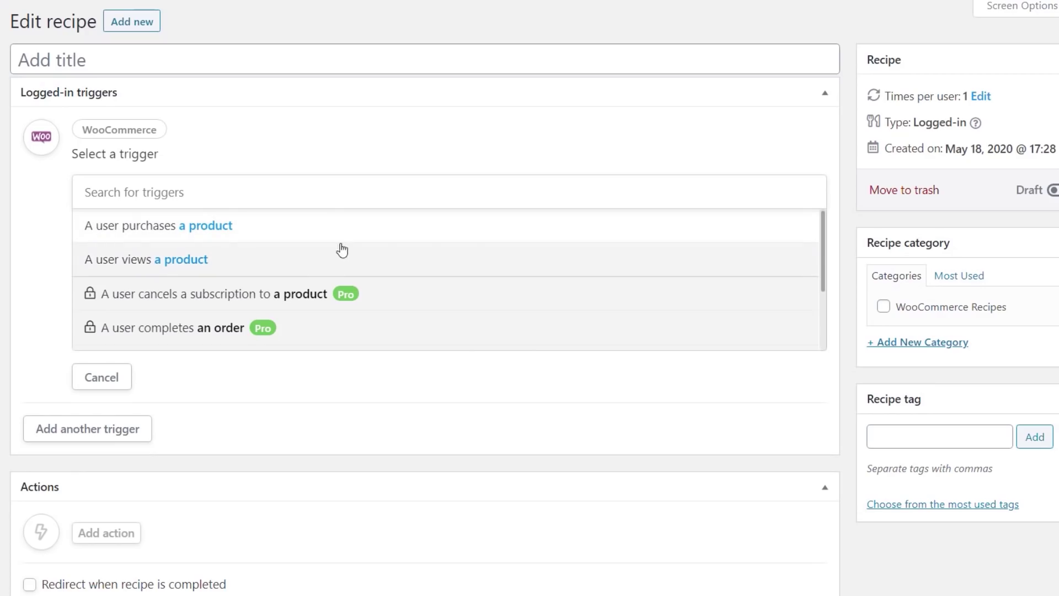
{"action": "scroll", "coordinate": [589, 265], "scroll_direction": "down", "scroll_amount": 2}
{"action": "scroll", "coordinate": [588, 265], "scroll_direction": "down", "scroll_amount": 1}
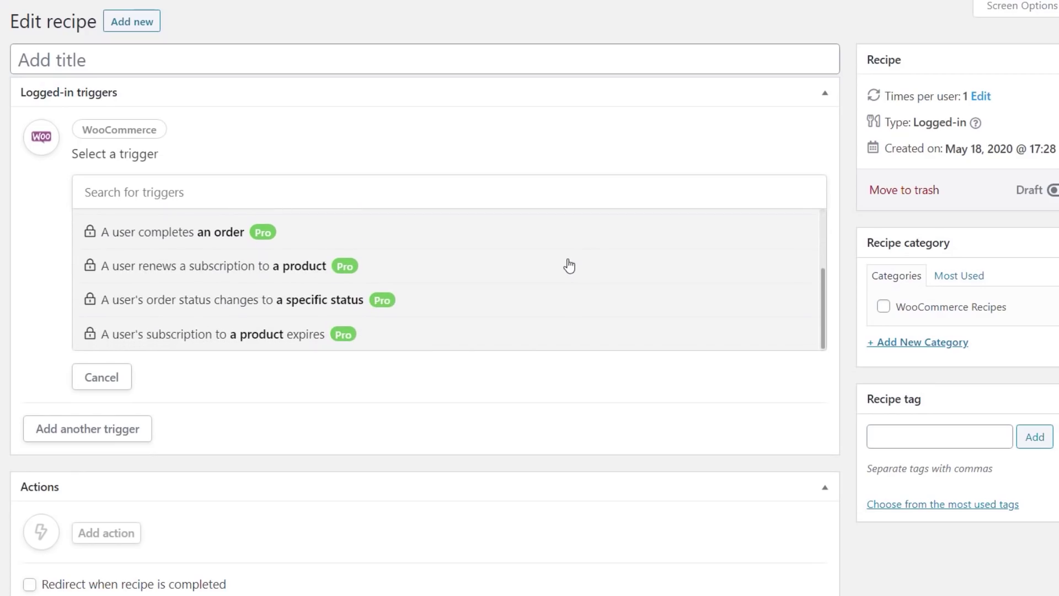
{"action": "scroll", "coordinate": [568, 266], "scroll_direction": "up", "scroll_amount": 3}
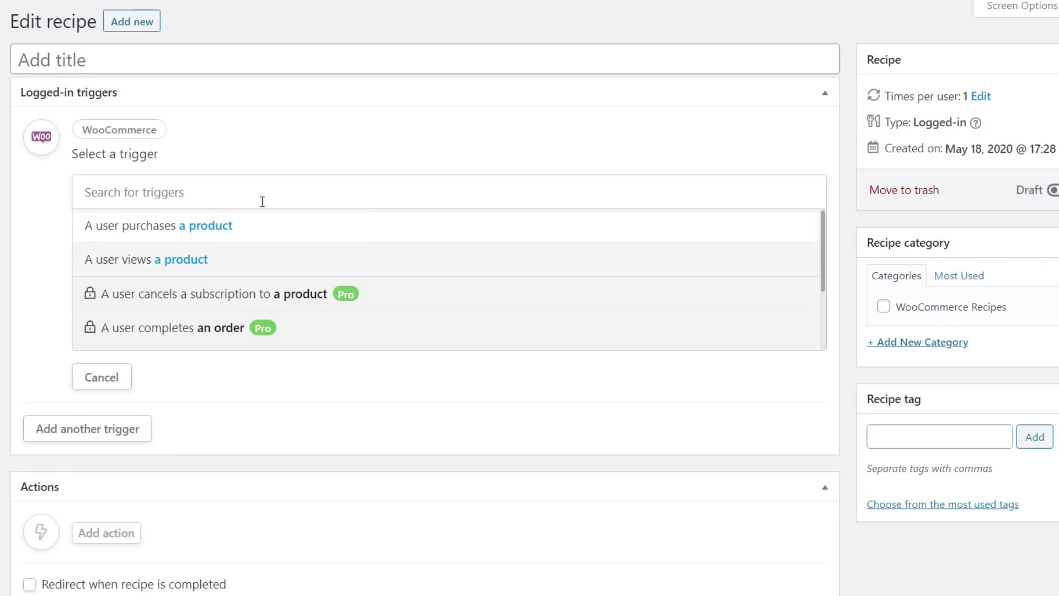
{"action": "left_click", "coordinate": [249, 259]}
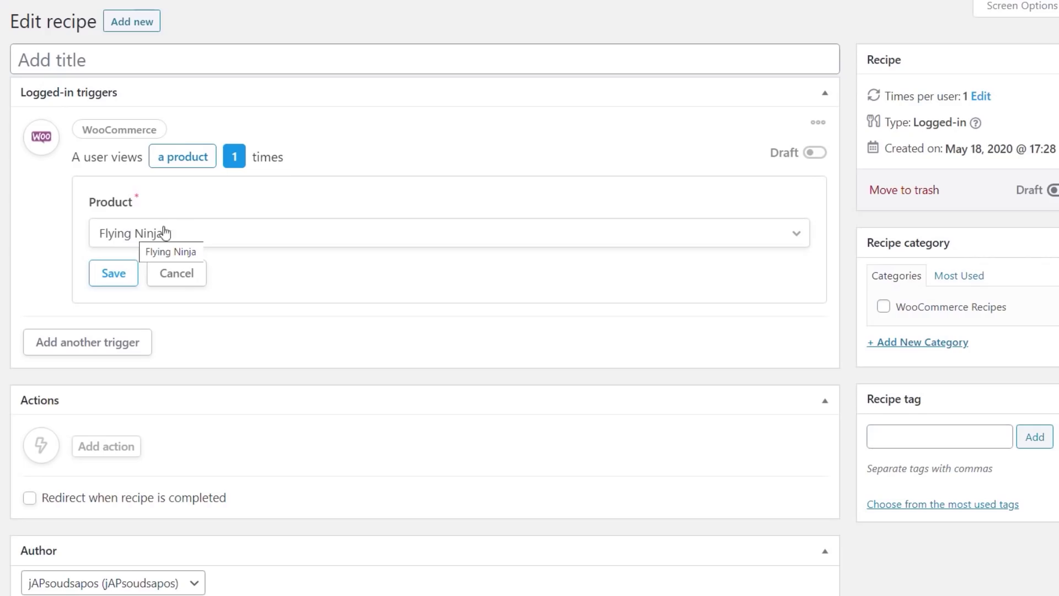
Change the trigger's required view count from 1 to 2 and save it.
{"action": "left_click", "coordinate": [238, 159]}
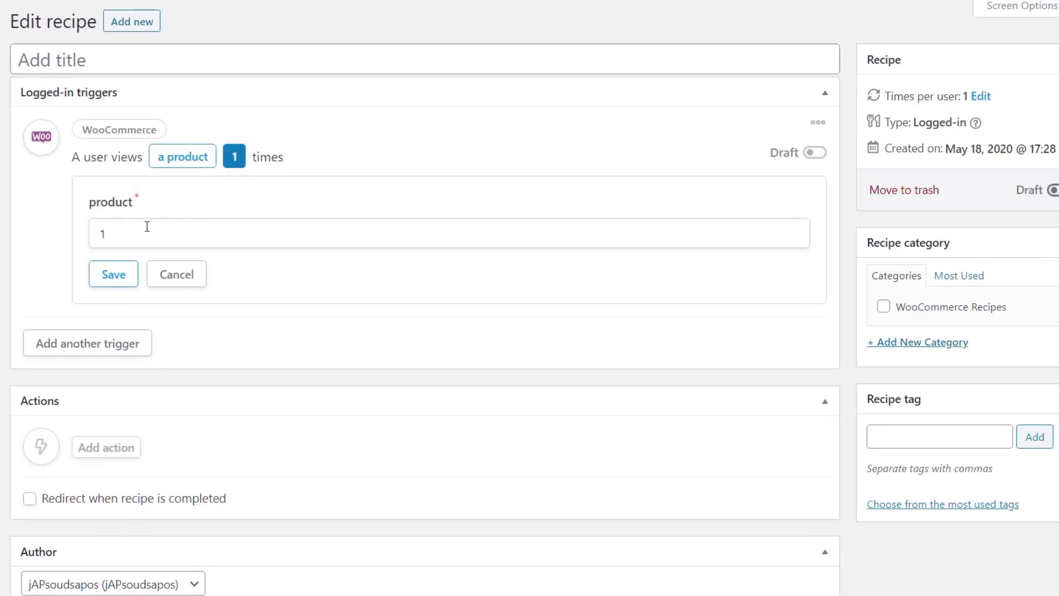
{"action": "left_click_drag", "start_coordinate": [147, 226], "coordinate": [75, 232]}
{"action": "type", "text": "2"}
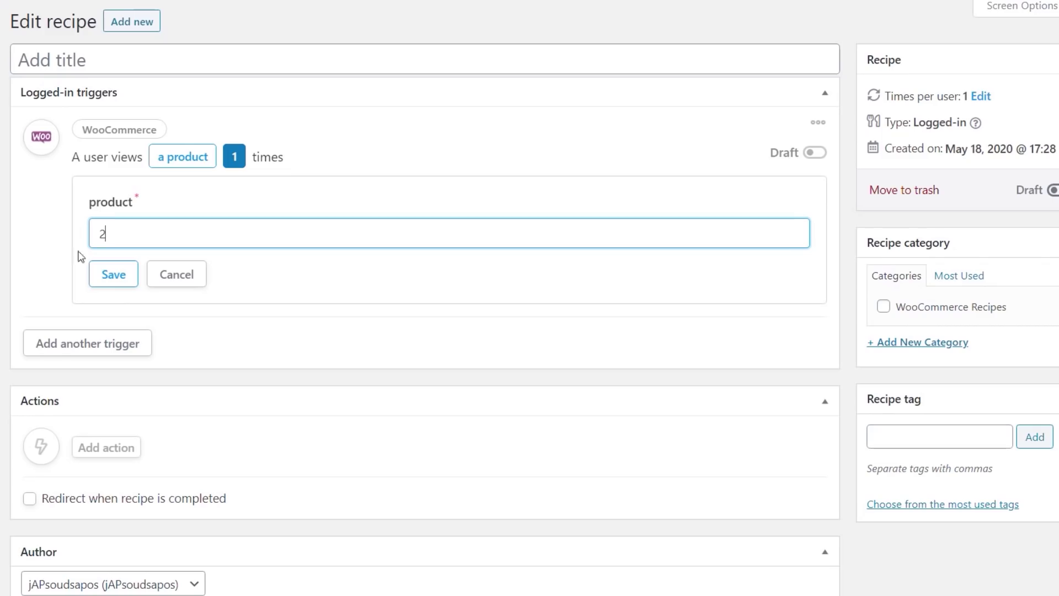
{"action": "left_click", "coordinate": [115, 276]}
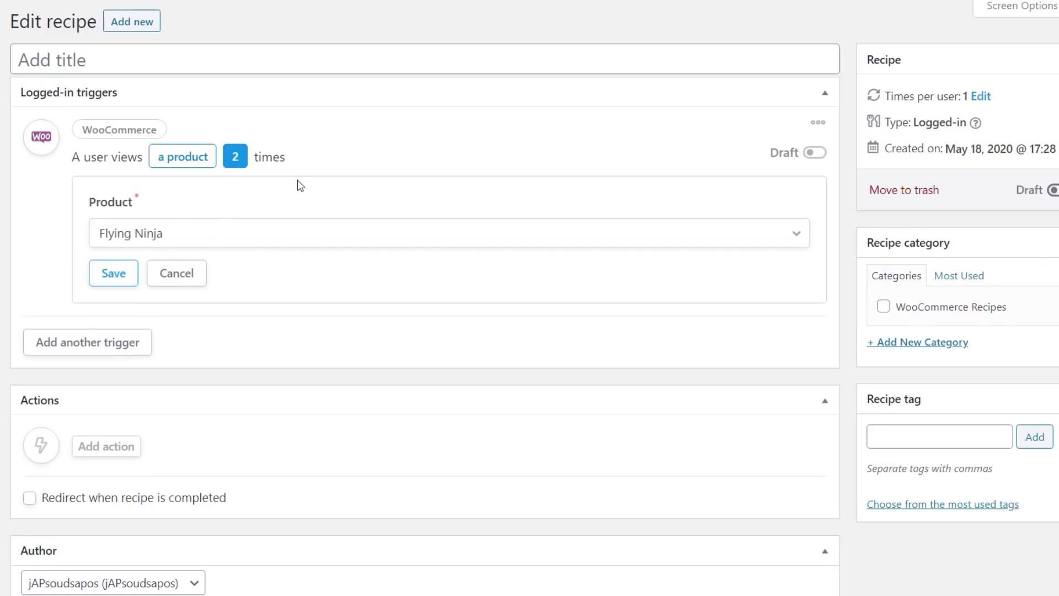
Add a second trigger, browse the WordPress triggers, then cancel back to the integration picker.
{"action": "left_click", "coordinate": [97, 343]}
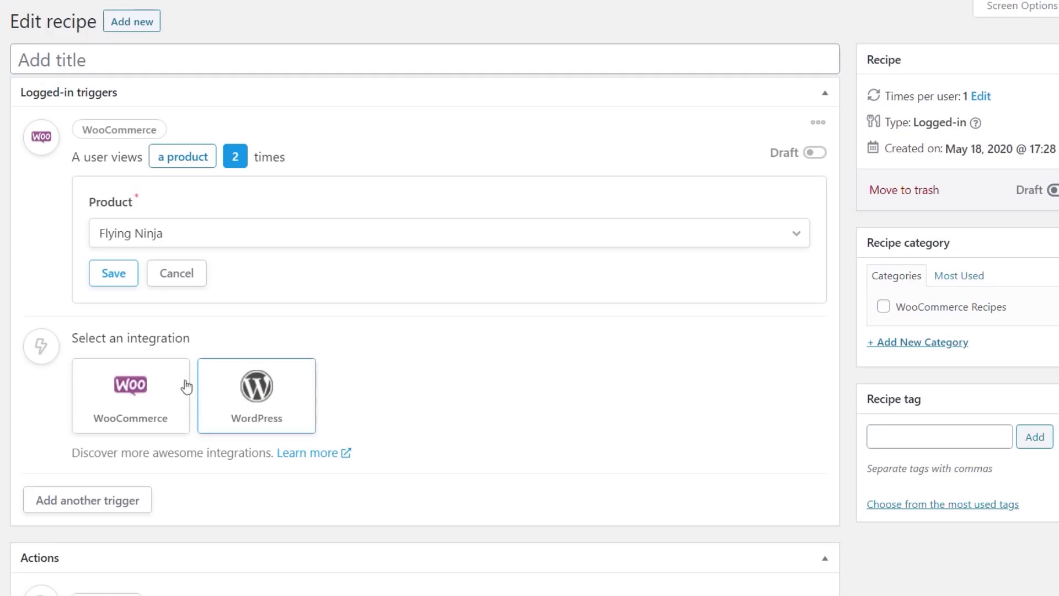
{"action": "left_click", "coordinate": [237, 389]}
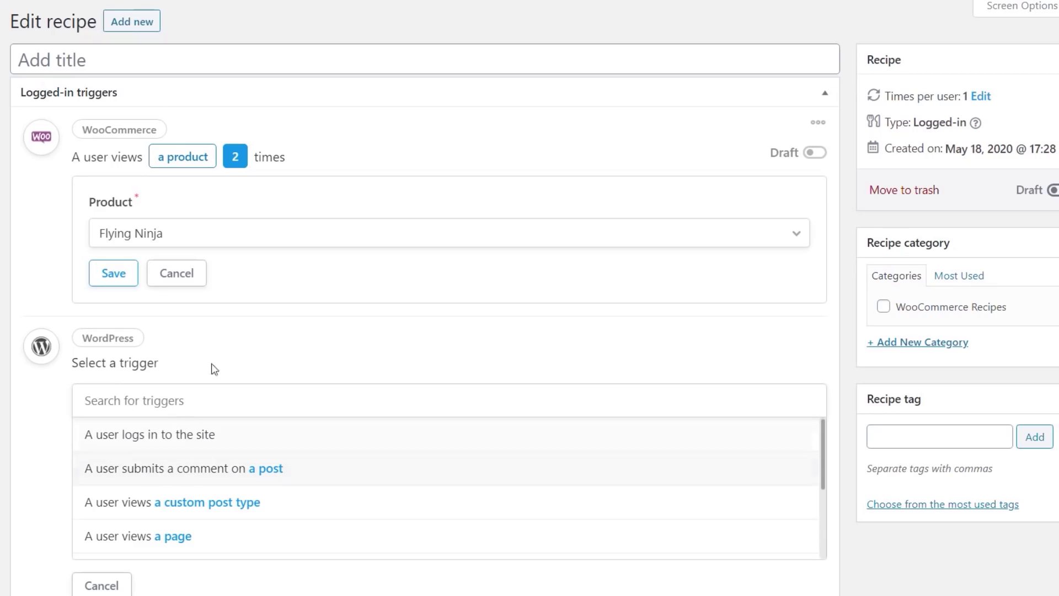
{"action": "left_click", "coordinate": [101, 585]}
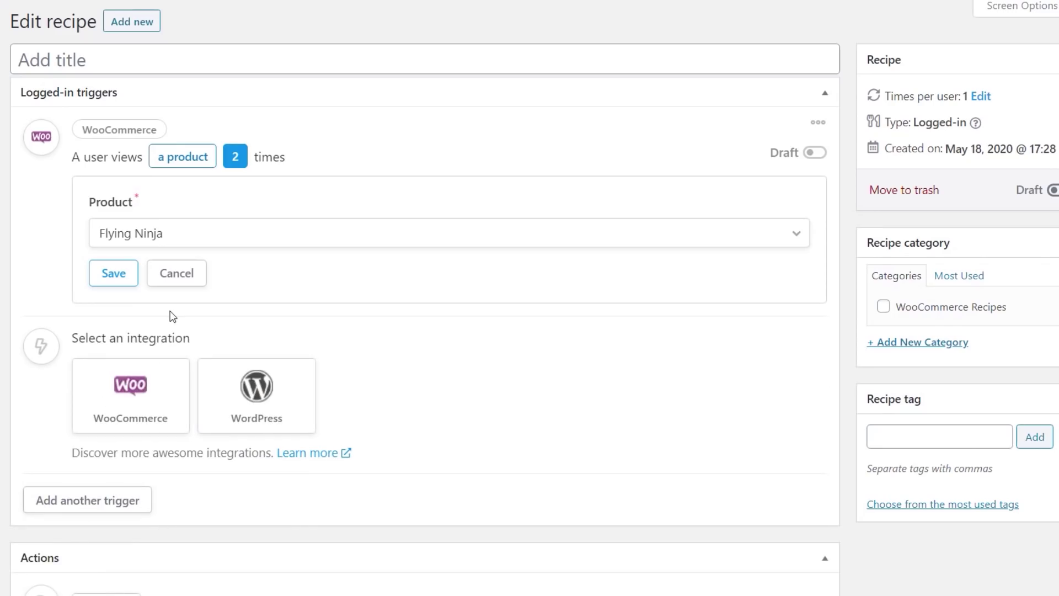
{"action": "scroll", "coordinate": [468, 379], "scroll_direction": "down", "scroll_amount": 5}
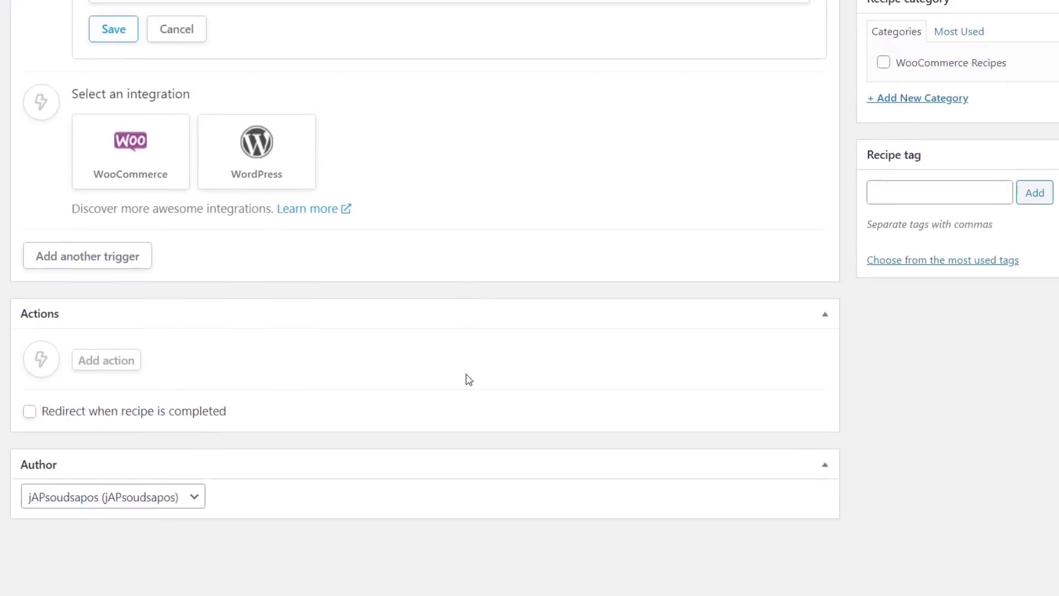
{"action": "scroll", "coordinate": [468, 379], "scroll_direction": "up", "scroll_amount": 5}
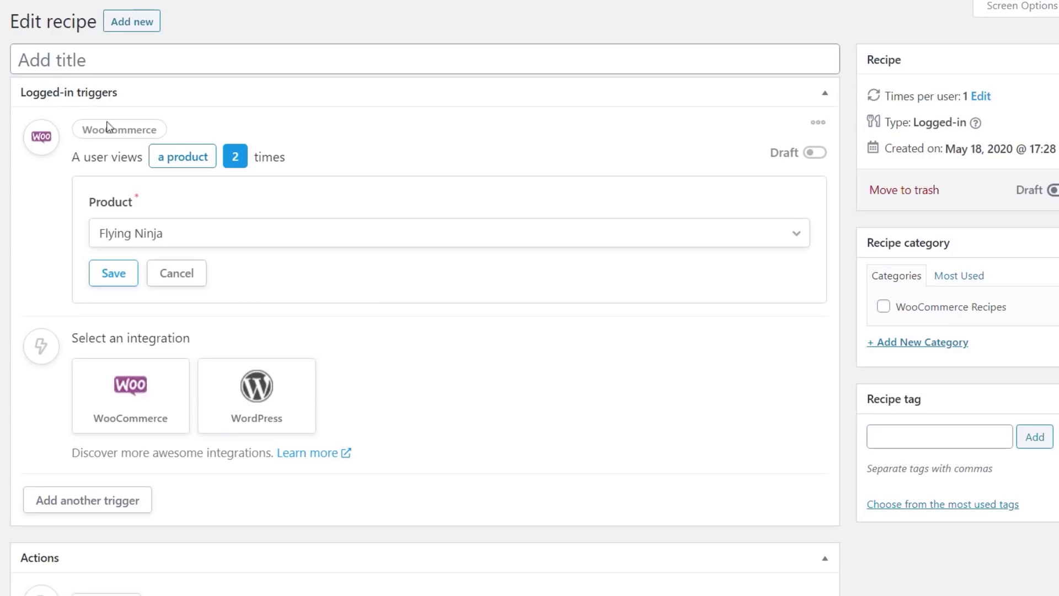
{"action": "scroll", "coordinate": [294, 272], "scroll_direction": "down", "scroll_amount": 5}
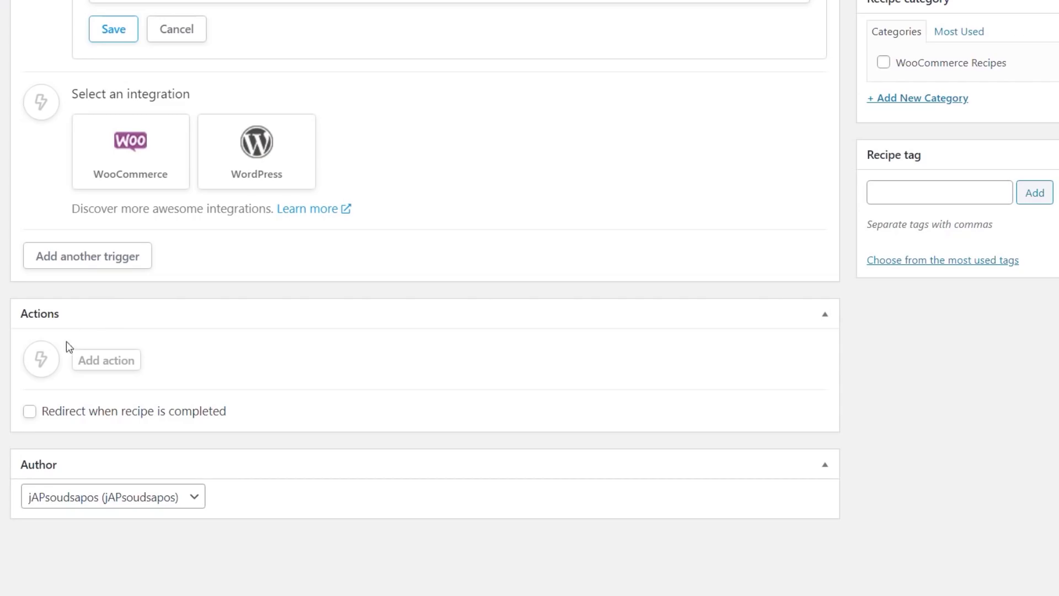
Add a WordPress 'Send an email' action sent from {{admin_email}} to {{user_email}}.
{"action": "left_click", "coordinate": [110, 364]}
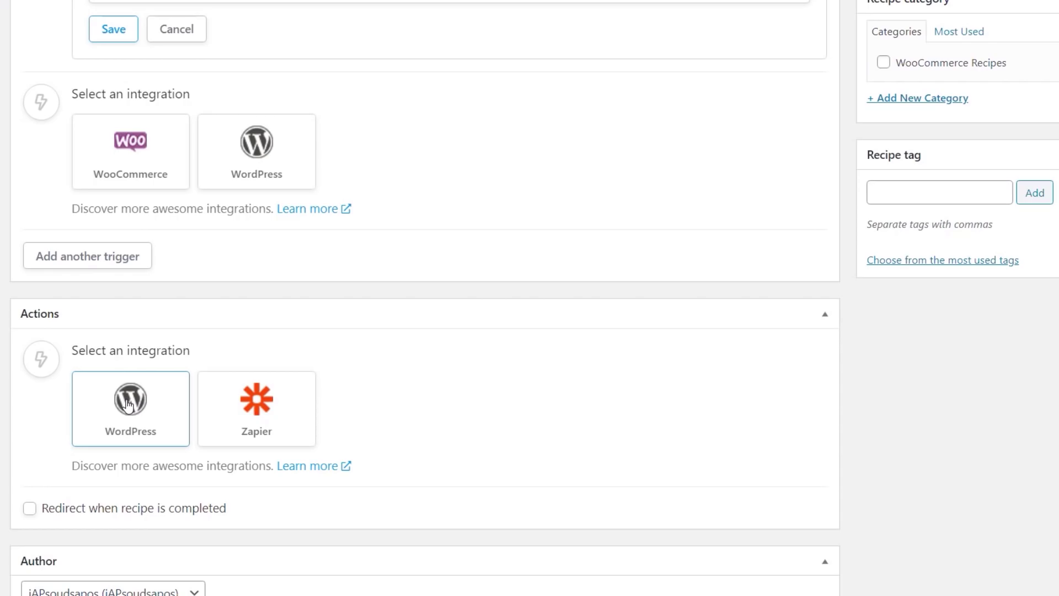
{"action": "scroll", "coordinate": [127, 405], "scroll_direction": "down", "scroll_amount": 2}
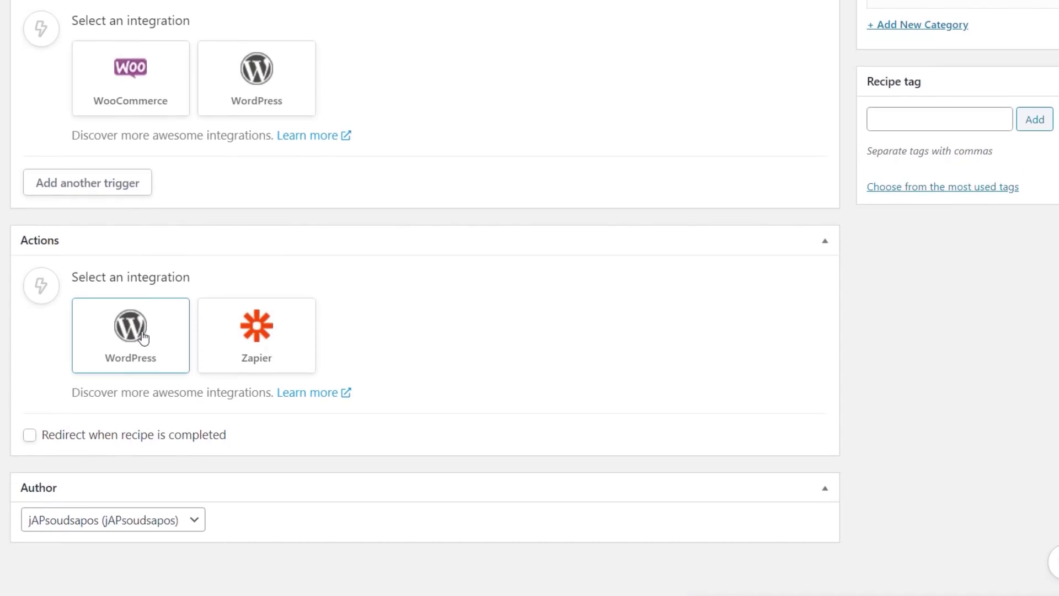
{"action": "left_click", "coordinate": [137, 339]}
{"action": "scroll", "coordinate": [703, 428], "scroll_direction": "down", "scroll_amount": 3}
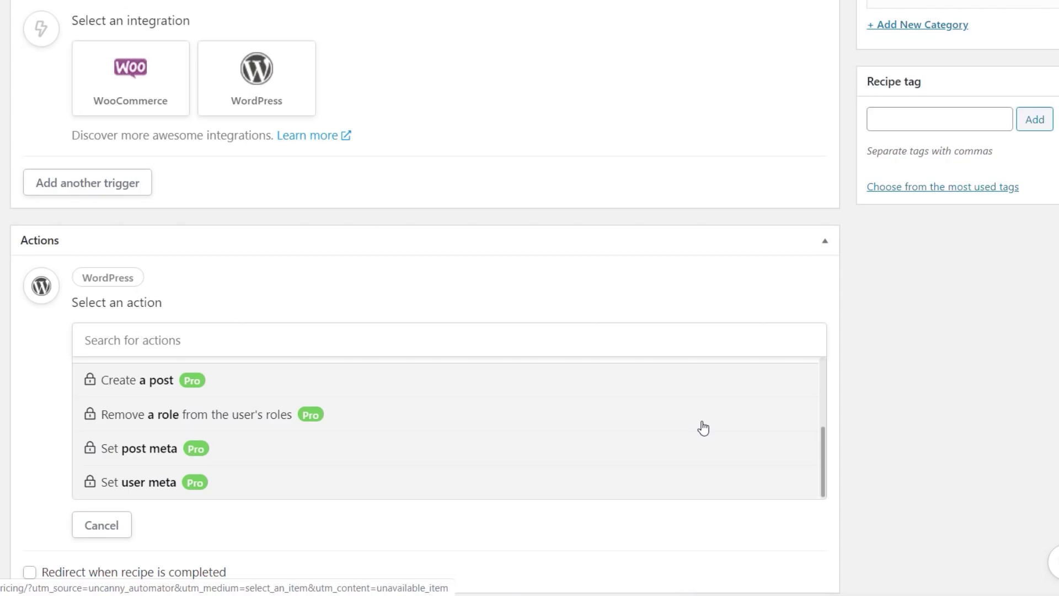
{"action": "scroll", "coordinate": [702, 428], "scroll_direction": "up", "scroll_amount": 3}
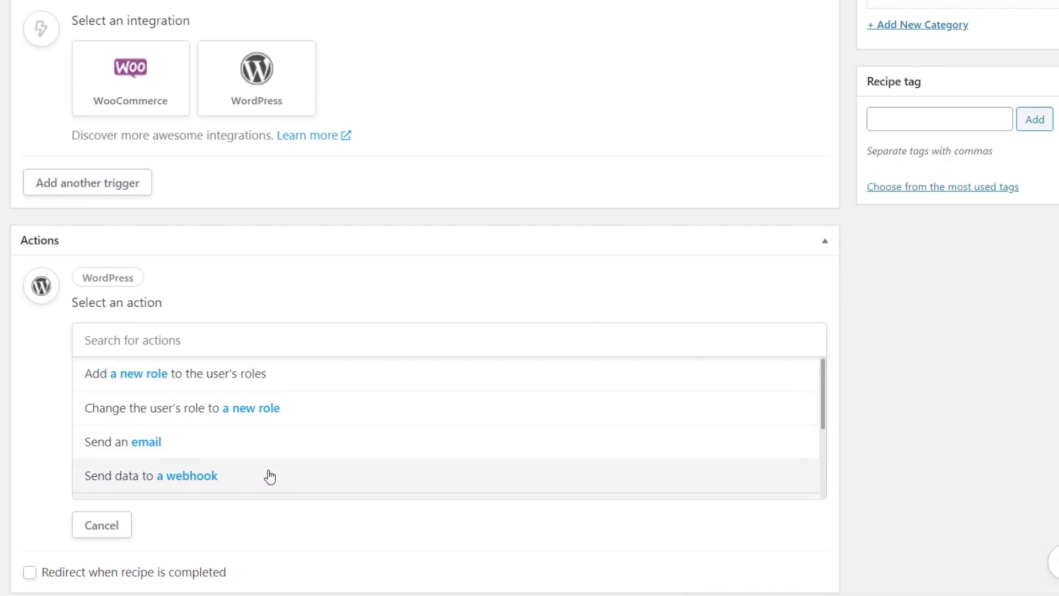
{"action": "left_click", "coordinate": [190, 445]}
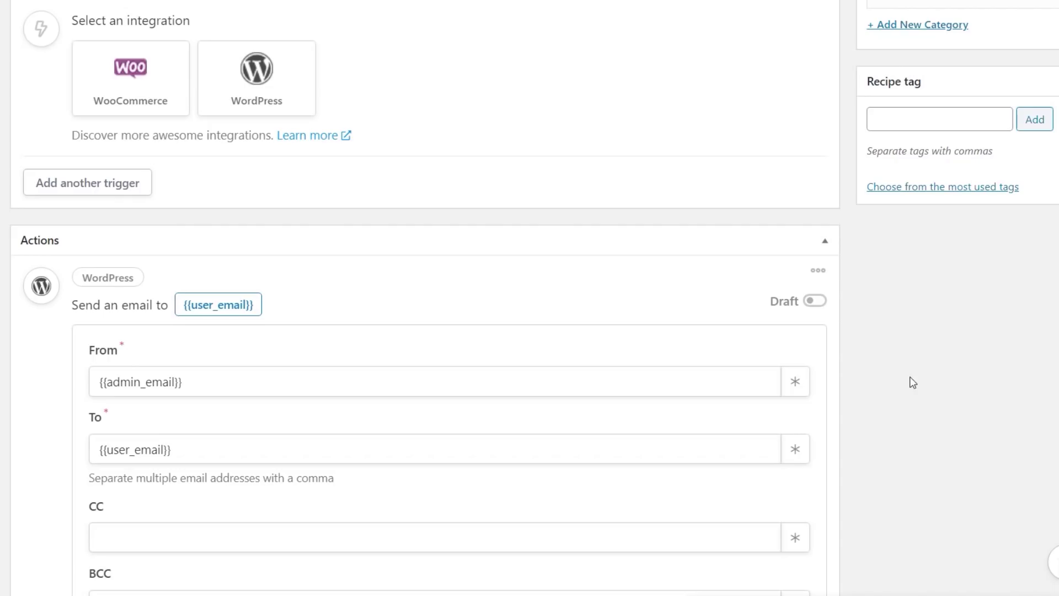
{"action": "scroll", "coordinate": [910, 381], "scroll_direction": "down", "scroll_amount": 3}
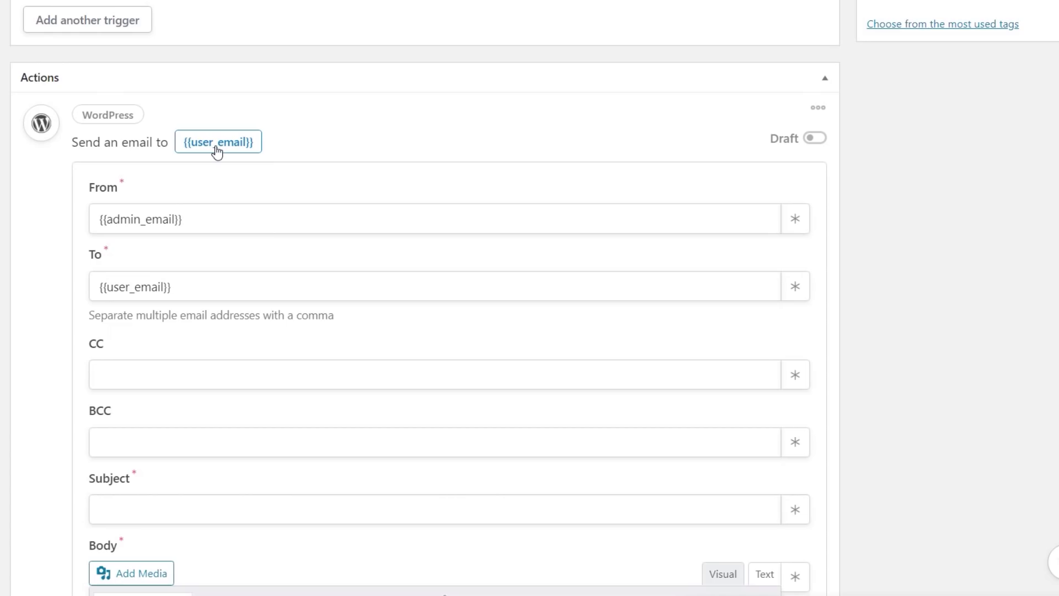
{"action": "left_click", "coordinate": [794, 221]}
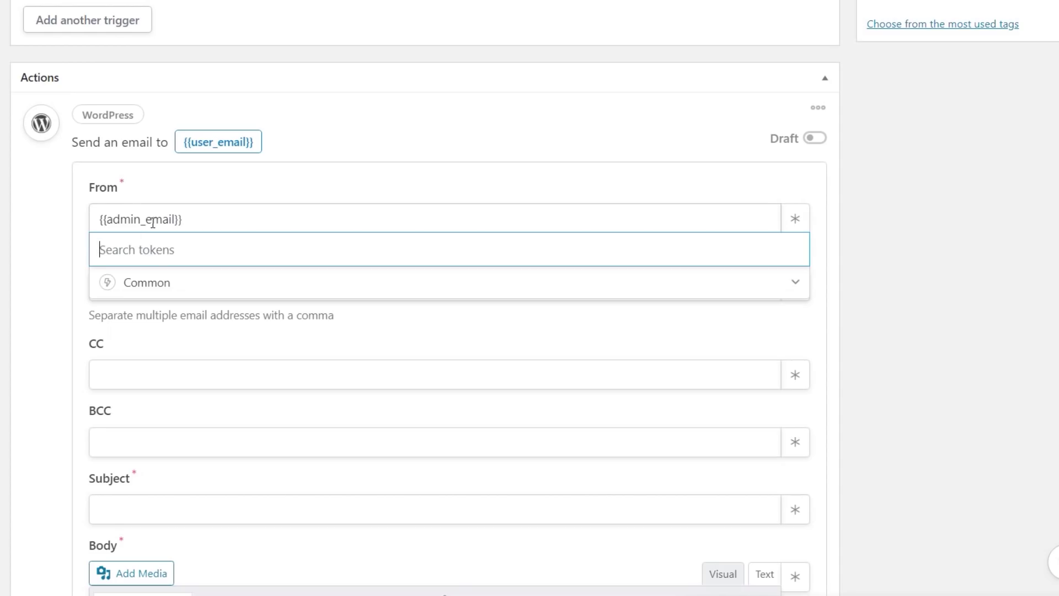
{"action": "left_click", "coordinate": [142, 285]}
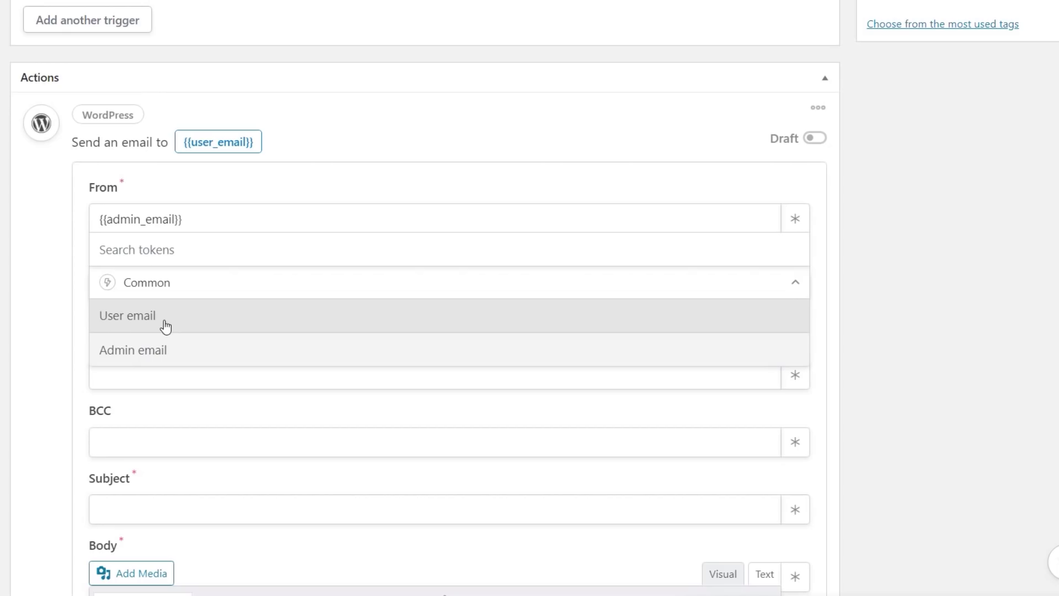
{"action": "left_click", "coordinate": [873, 249]}
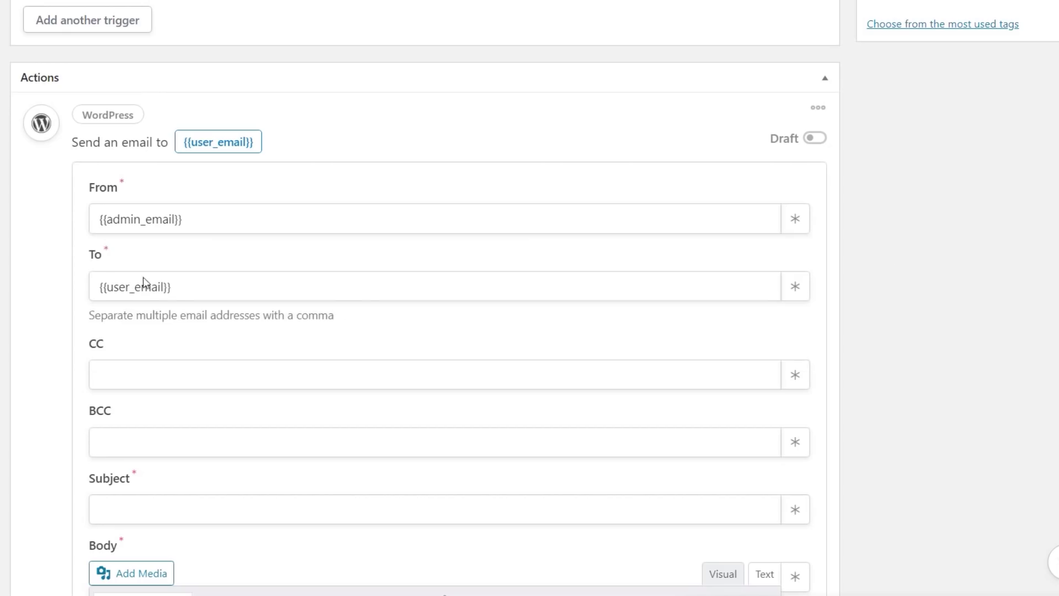
{"action": "scroll", "coordinate": [70, 343], "scroll_direction": "down", "scroll_amount": 2}
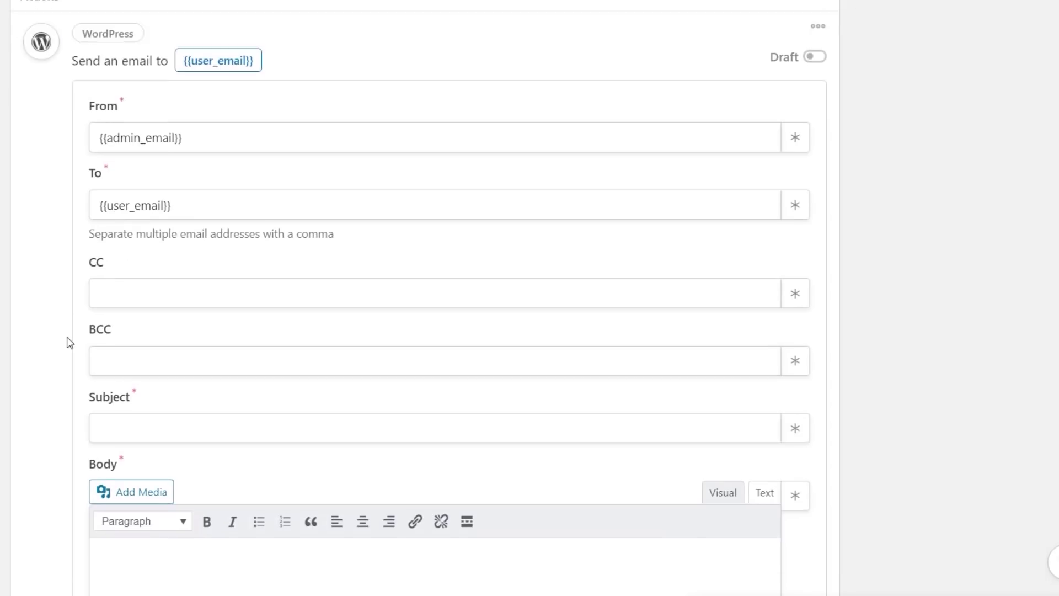
{"action": "scroll", "coordinate": [70, 343], "scroll_direction": "down", "scroll_amount": 3}
{"action": "left_click", "coordinate": [152, 268]}
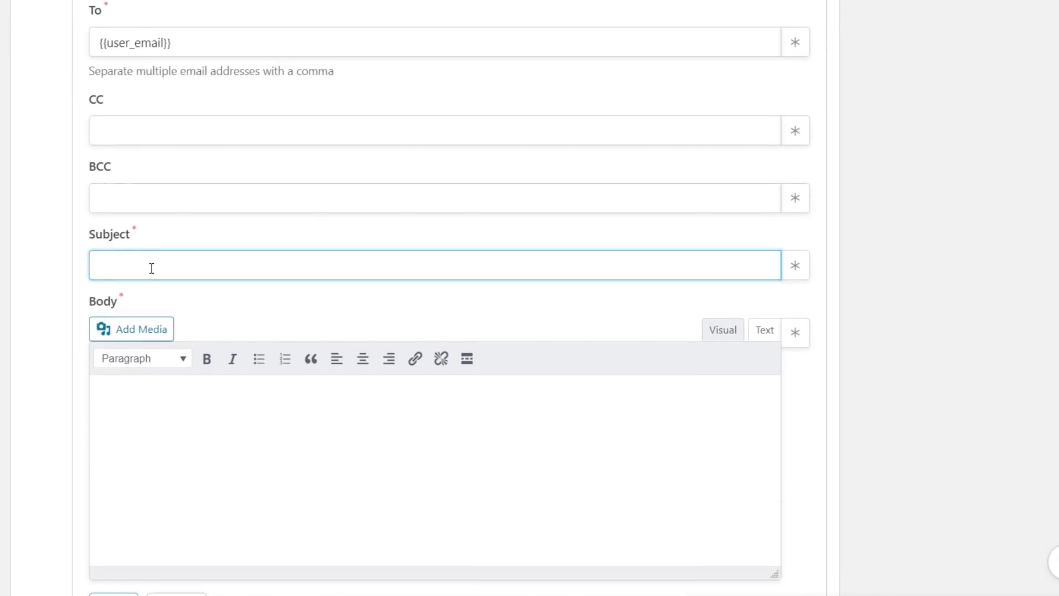
{"action": "type", "text": "I think you liked this prod"}
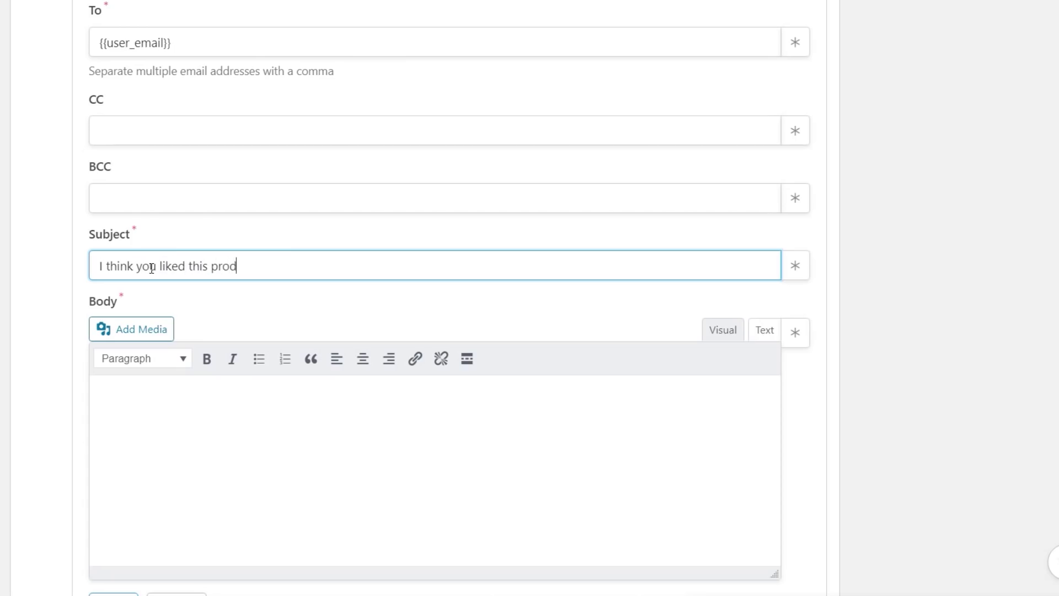
{"action": "type", "text": "uct!!"}
Write 'You looked at' in the email body.
{"action": "left_click", "coordinate": [119, 392]}
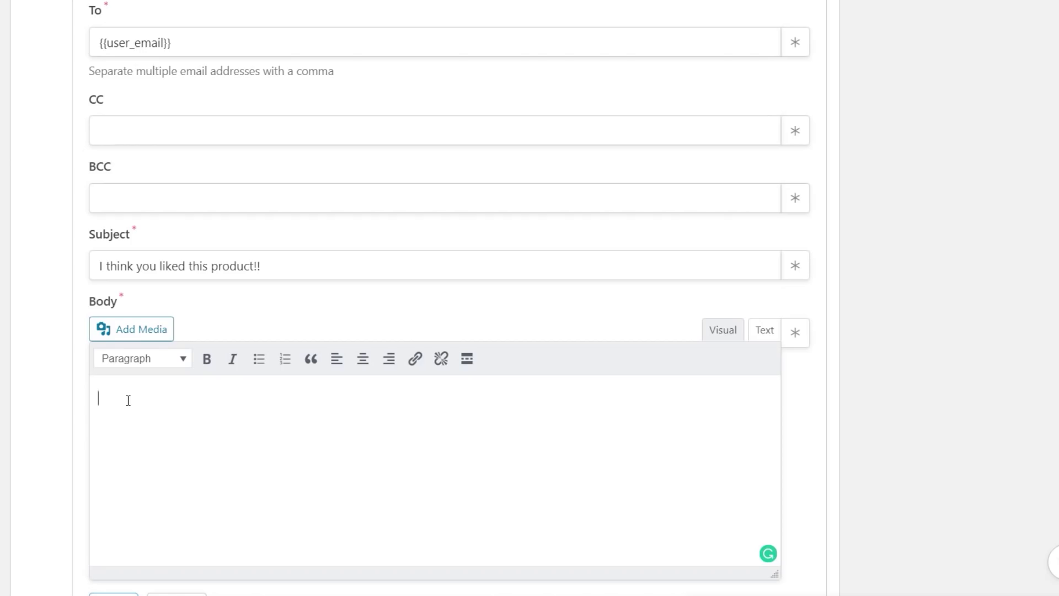
{"action": "type", "text": "You loke"}
{"action": "key", "text": "BackSpace"}
{"action": "type", "text": "d at"}
Insert the product and Product URL tokens from the product-view trigger into the body.
{"action": "left_click", "coordinate": [797, 335]}
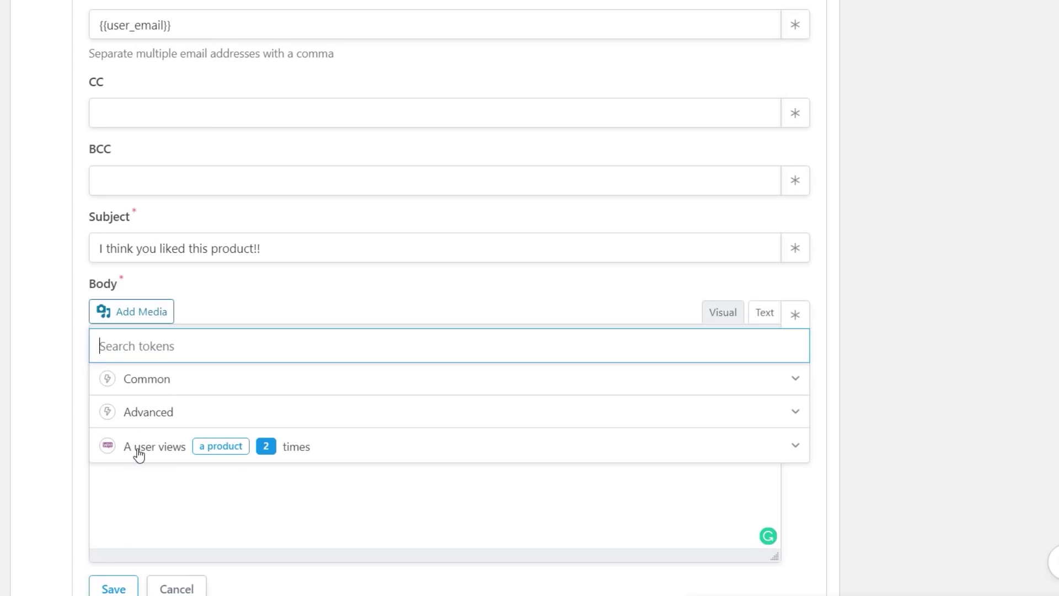
{"action": "left_click", "coordinate": [795, 447]}
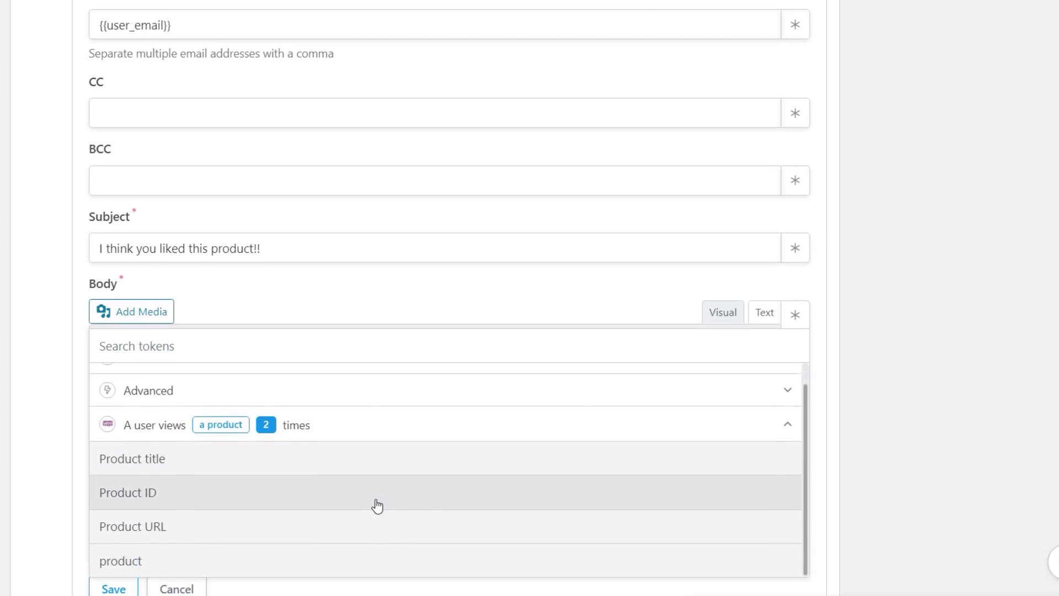
{"action": "scroll", "coordinate": [377, 506], "scroll_direction": "down", "scroll_amount": 2}
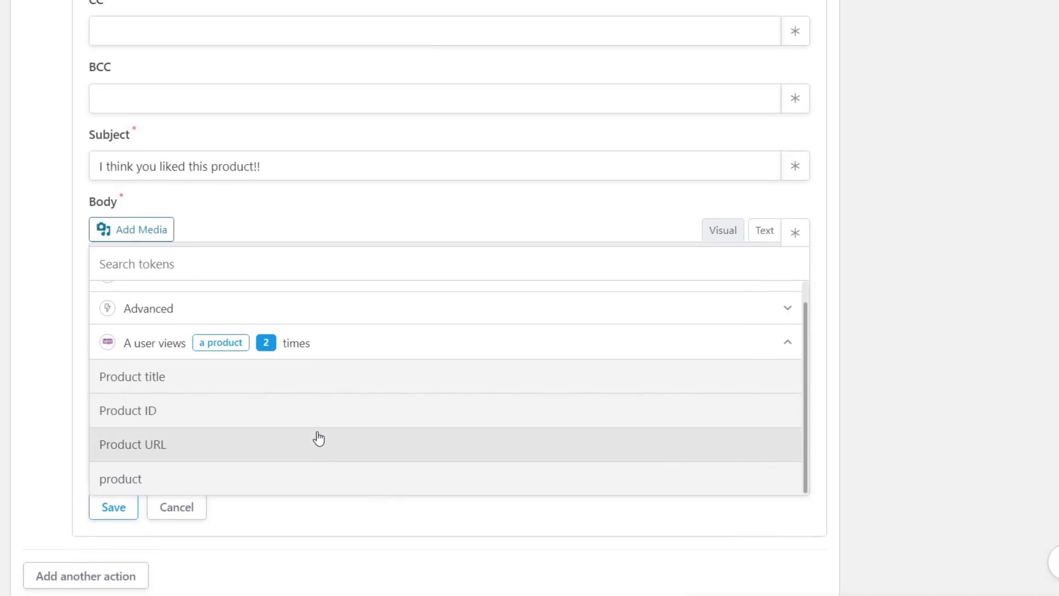
{"action": "left_click", "coordinate": [227, 385]}
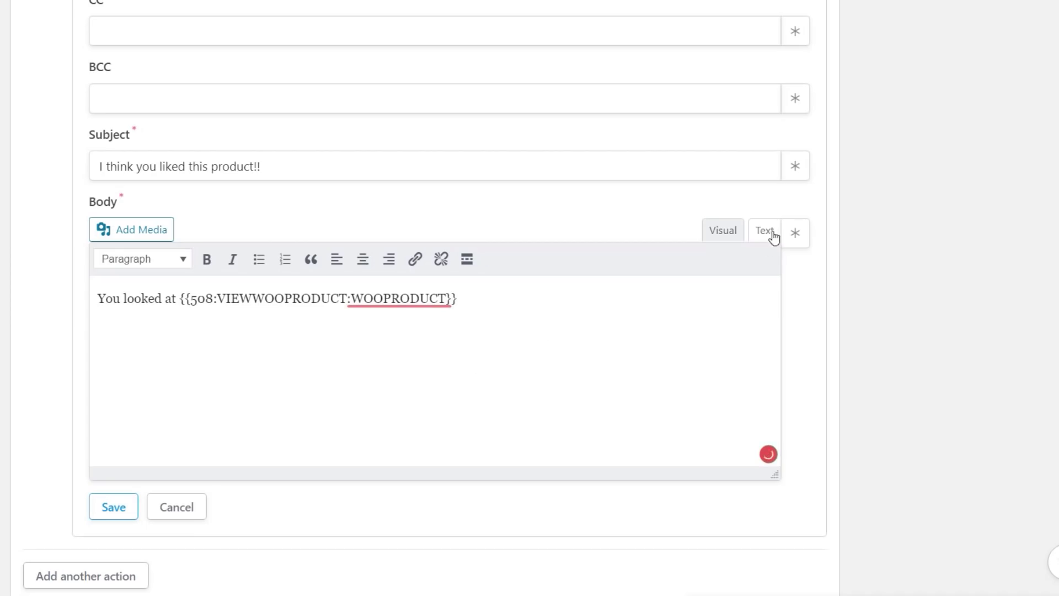
{"action": "left_click", "coordinate": [795, 232]}
{"action": "left_click", "coordinate": [793, 364]}
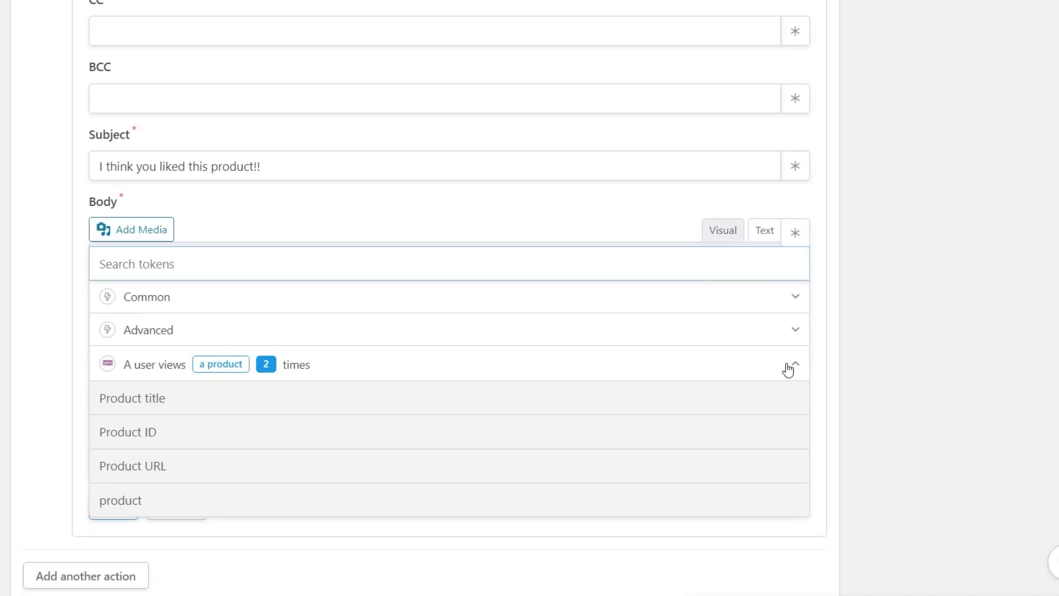
{"action": "left_click", "coordinate": [159, 470]}
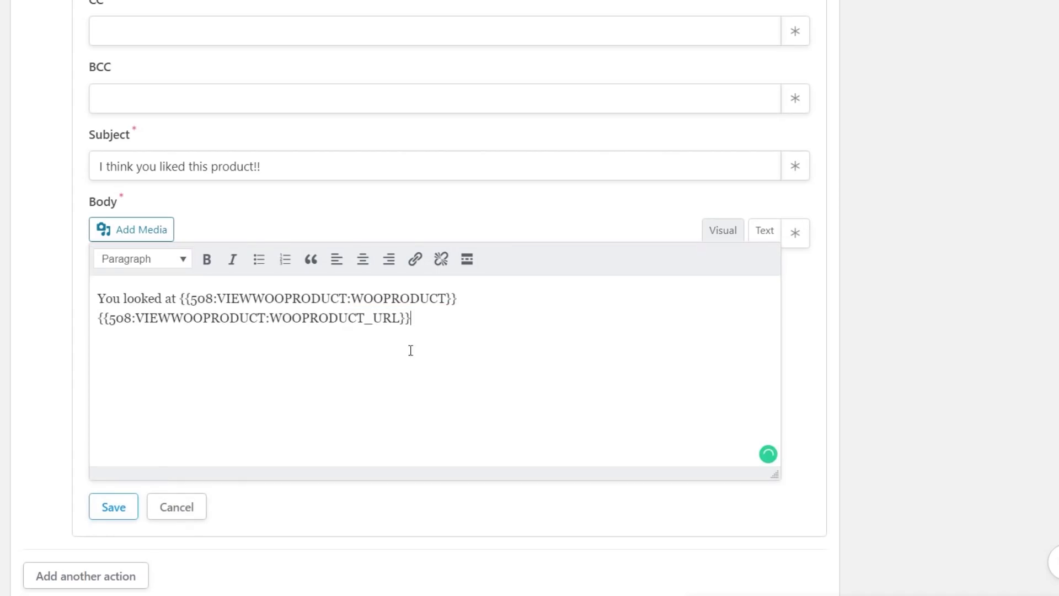
Delete the Product URL line and link the product token to the pasted URL token.
{"action": "left_click_drag", "start_coordinate": [412, 319], "coordinate": [97, 328]}
{"action": "key", "text": "ctrl+c"}
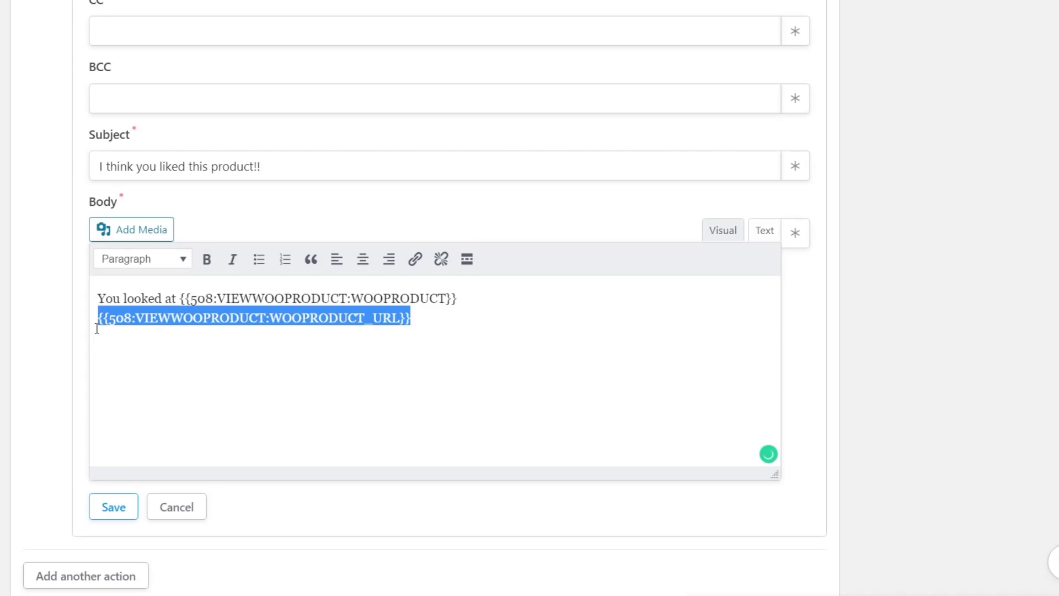
{"action": "key", "text": "BackSpace"}
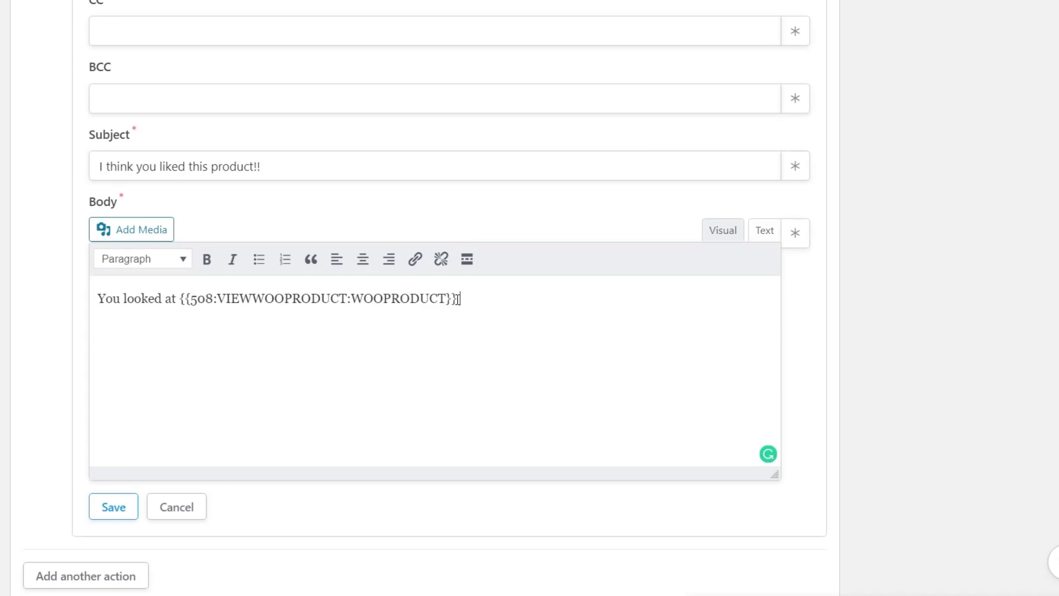
{"action": "left_click_drag", "start_coordinate": [458, 298], "coordinate": [180, 302]}
{"action": "left_click", "coordinate": [414, 259]}
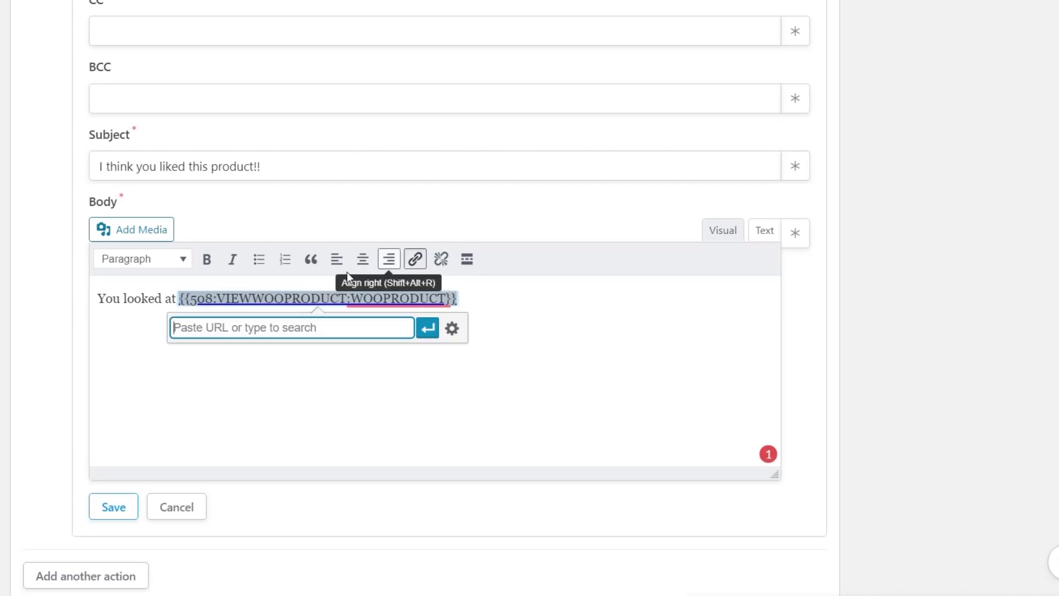
{"action": "key", "text": "ctrl+v"}
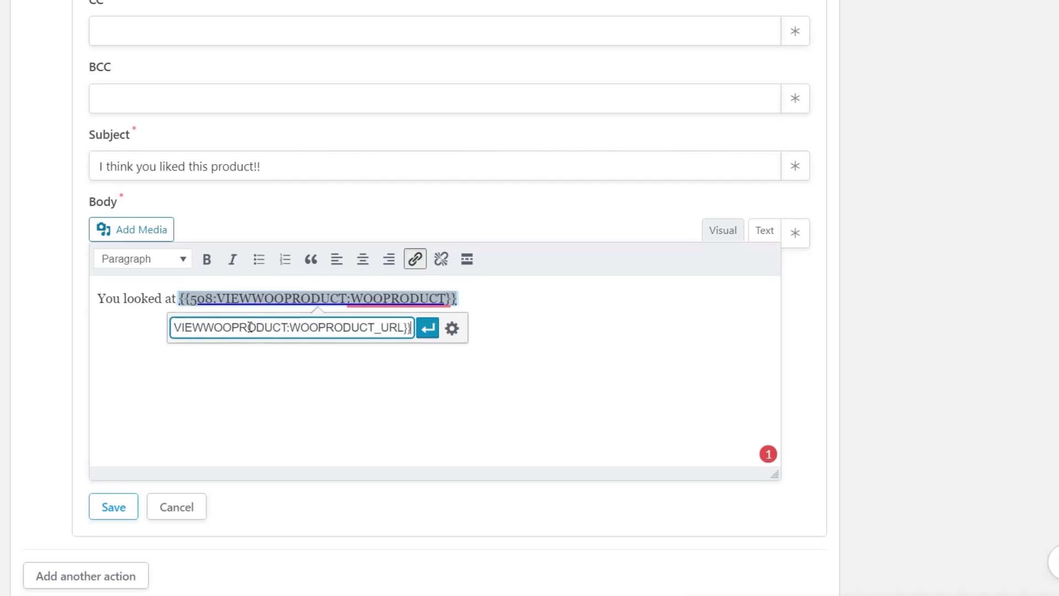
{"action": "left_click_drag", "start_coordinate": [223, 331], "coordinate": [138, 329]}
{"action": "left_click", "coordinate": [221, 328]}
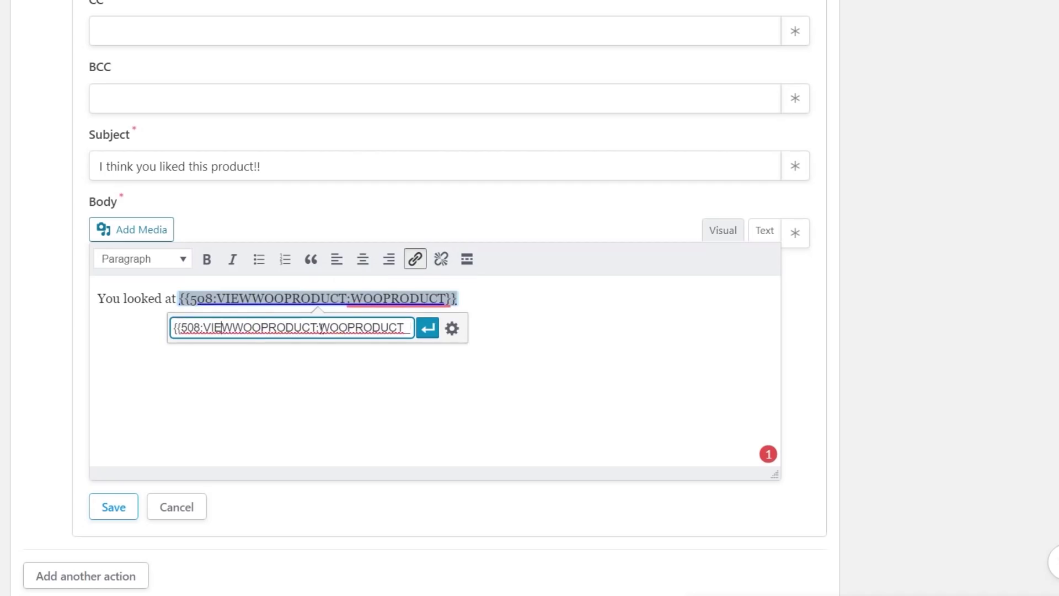
{"action": "left_click", "coordinate": [427, 329]}
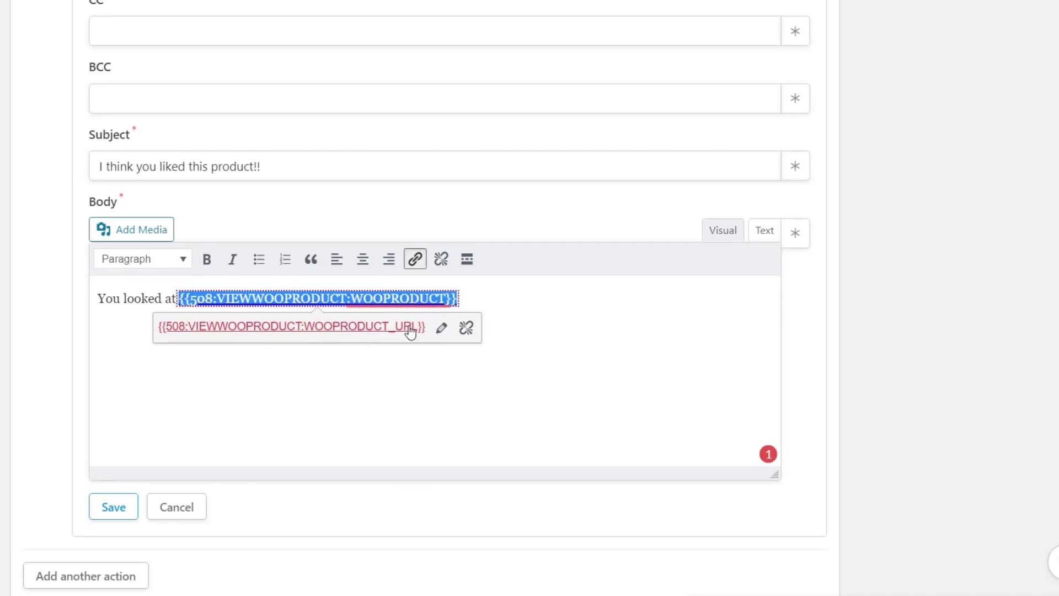
{"action": "left_click", "coordinate": [441, 328]}
{"action": "left_click", "coordinate": [203, 328]}
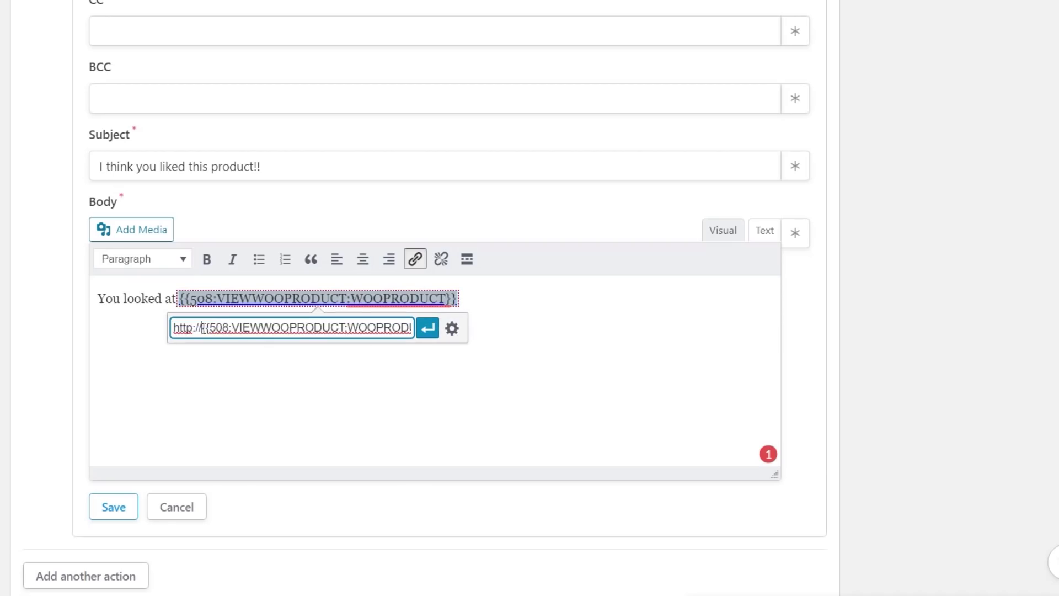
{"action": "left_click_drag", "start_coordinate": [196, 330], "coordinate": [172, 328]}
{"action": "key", "text": "BackSpace"}
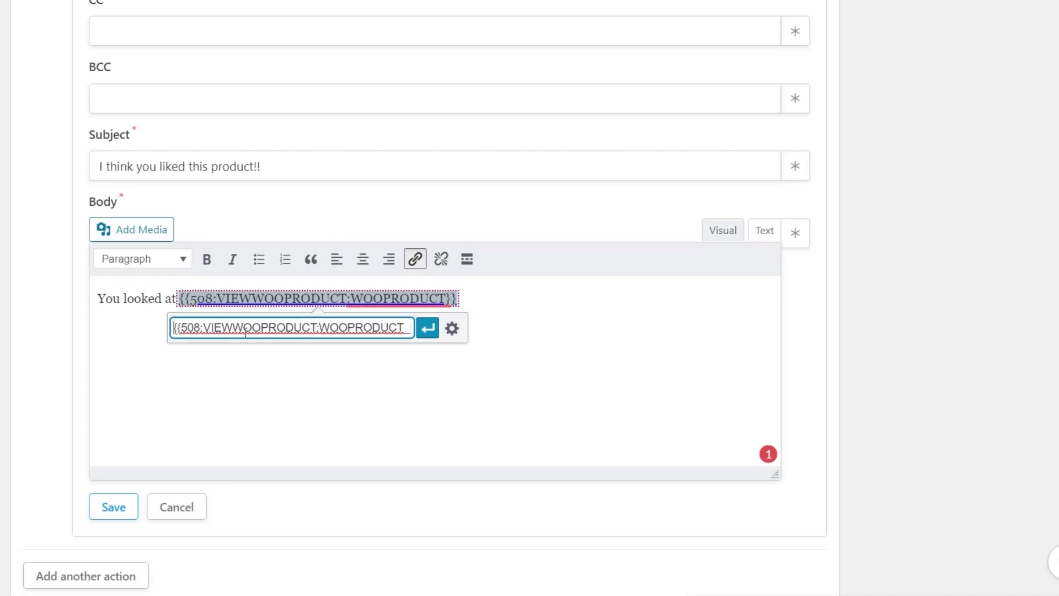
{"action": "left_click", "coordinate": [428, 328]}
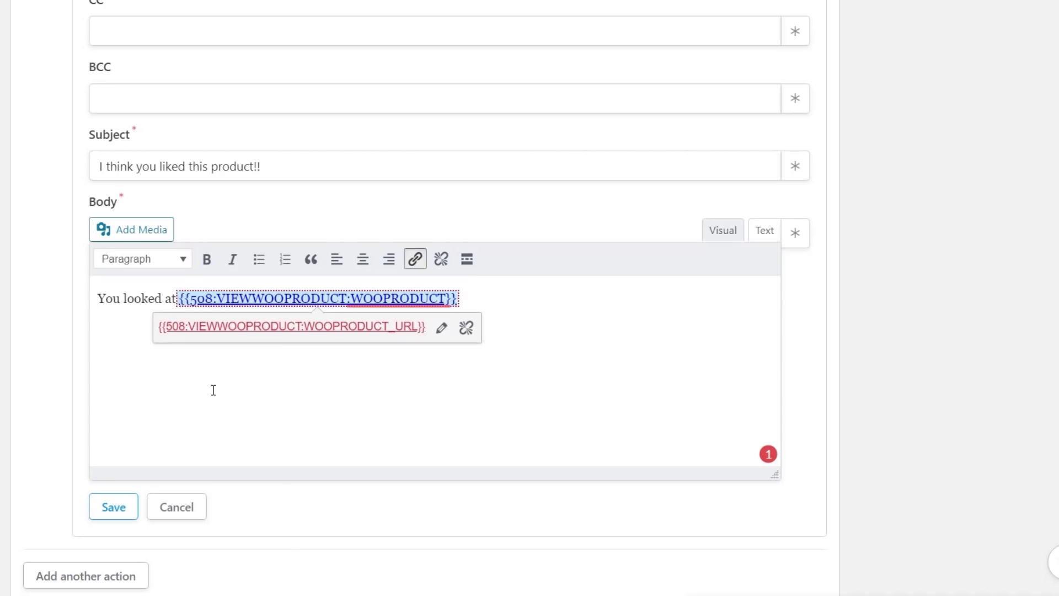
{"action": "left_click", "coordinate": [553, 348]}
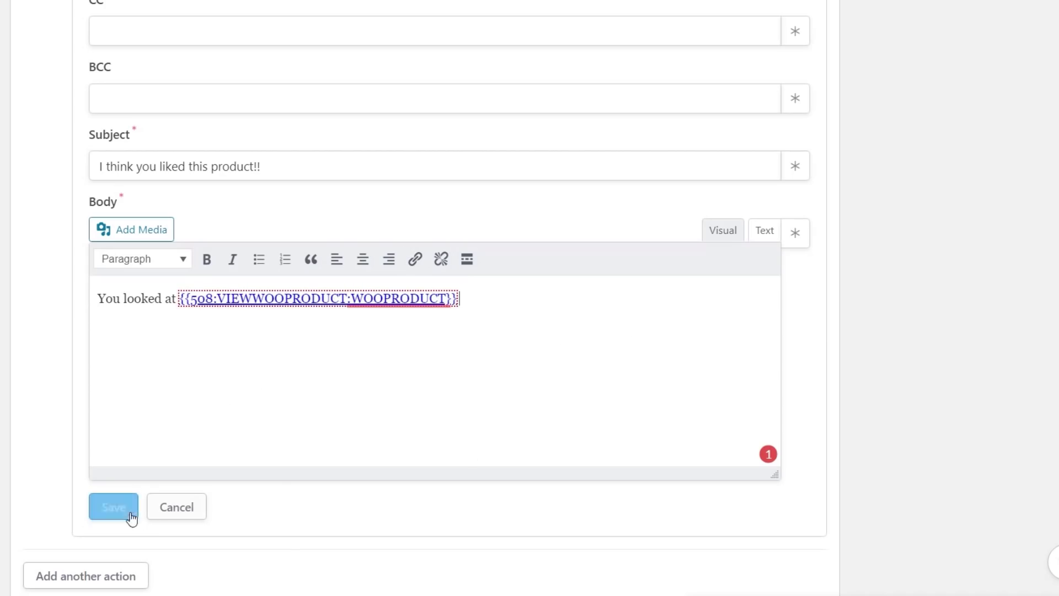
{"action": "scroll", "coordinate": [347, 534], "scroll_direction": "down", "scroll_amount": 4}
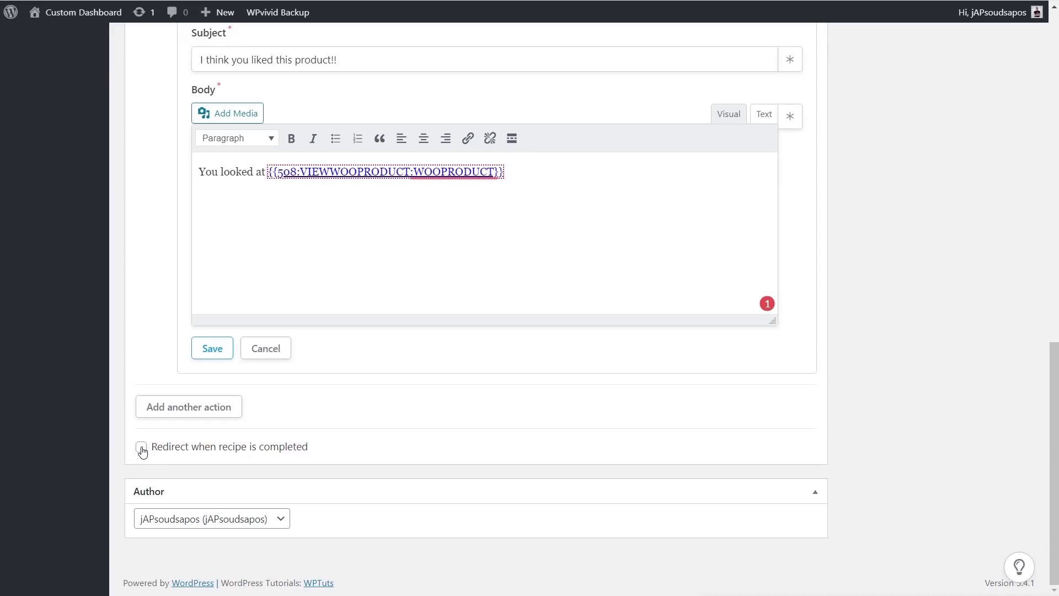
Leave 'Redirect when recipe is completed' unchecked so only the email action remains.
{"action": "left_click", "coordinate": [142, 450]}
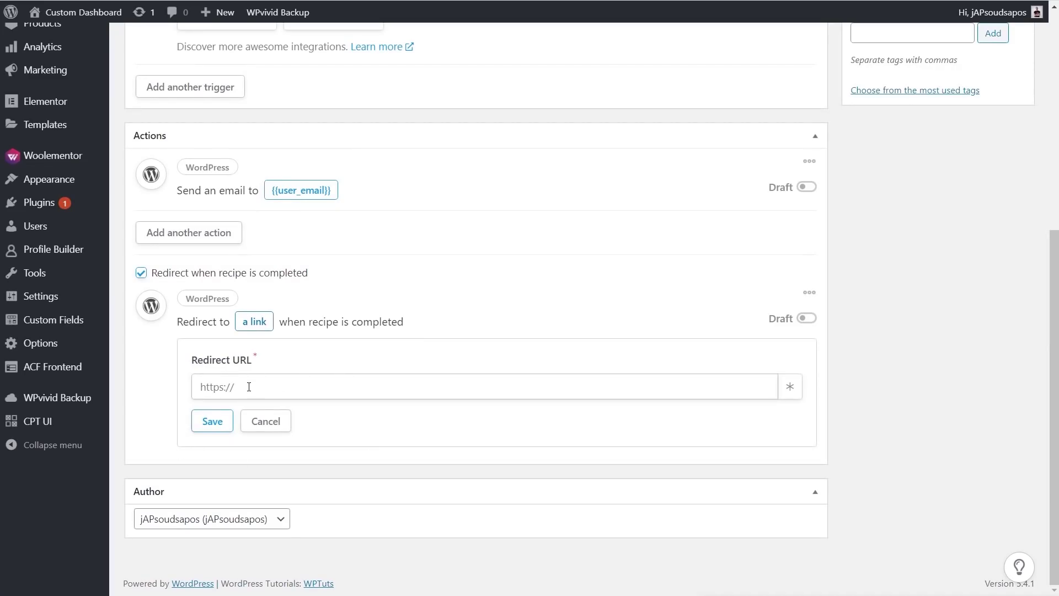
{"action": "left_click", "coordinate": [141, 272]}
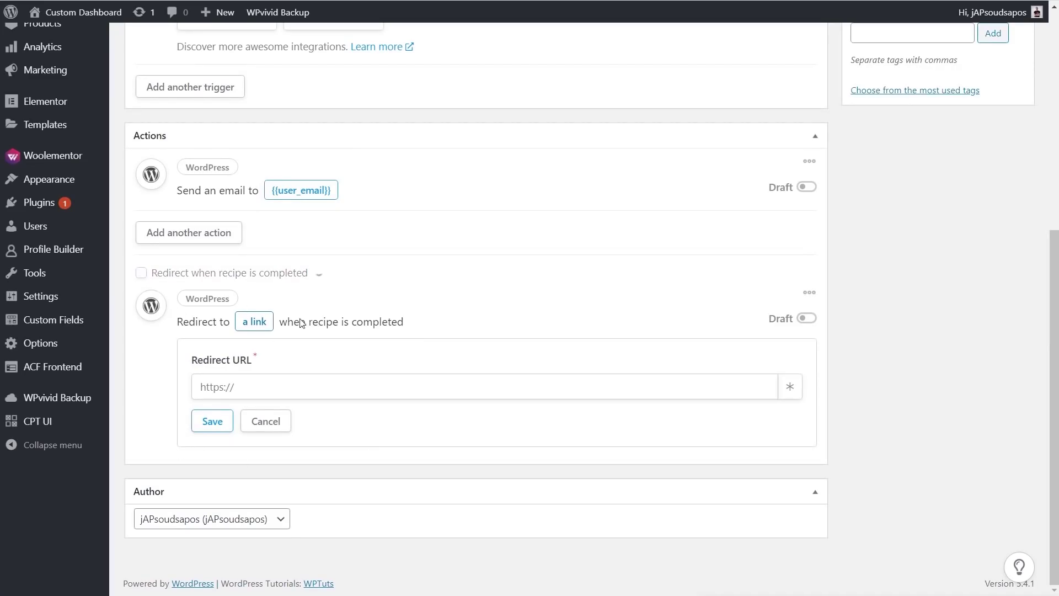
{"action": "scroll", "coordinate": [487, 423], "scroll_direction": "up", "scroll_amount": 3}
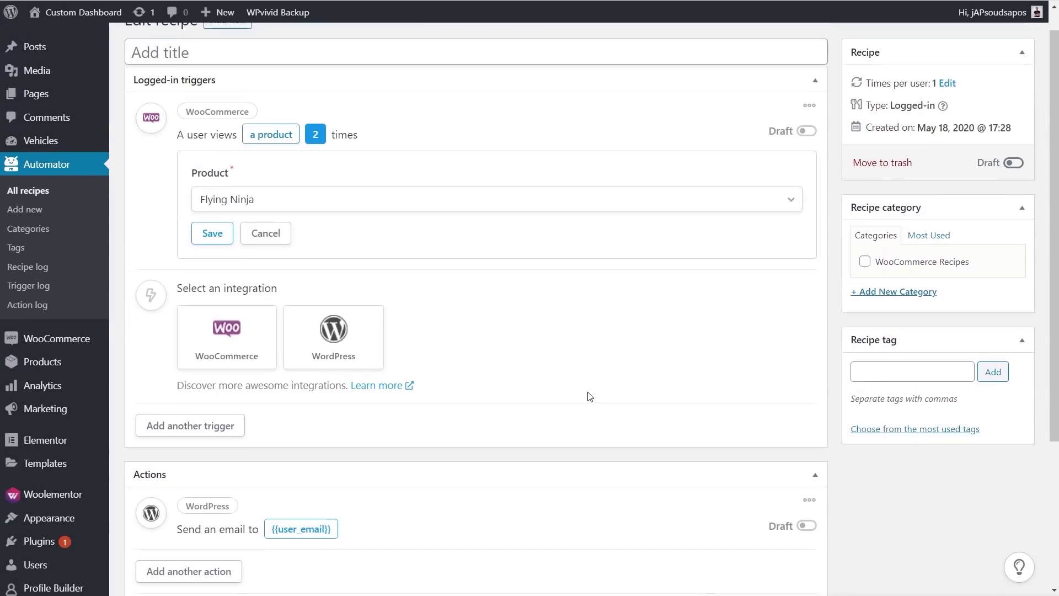
Title the recipe 'Send Email Ninja' and tick the WooCommerce Recipes category.
{"action": "scroll", "coordinate": [535, 372], "scroll_direction": "up", "scroll_amount": 1}
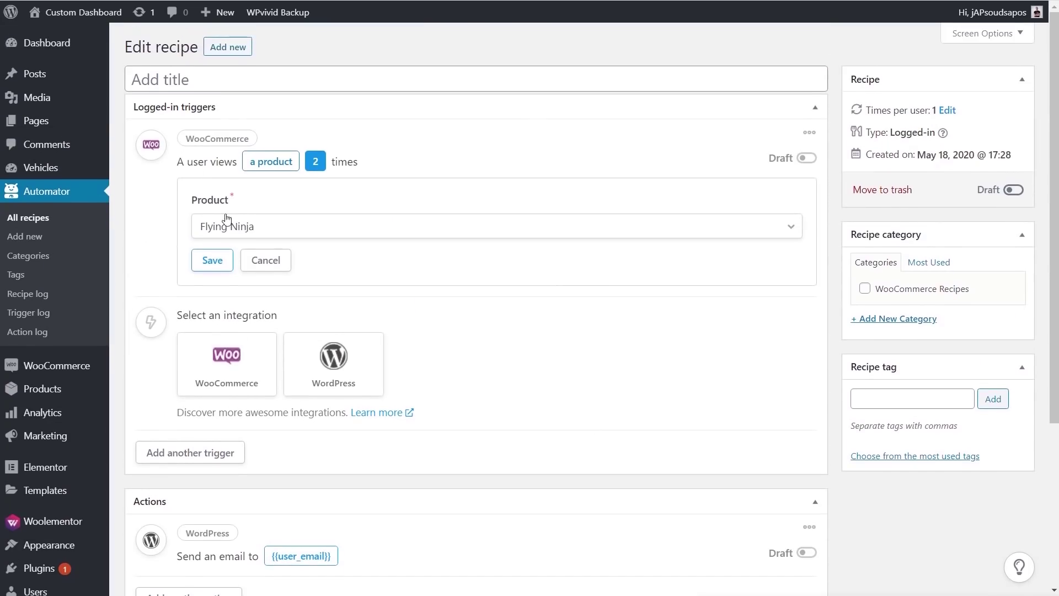
{"action": "left_click", "coordinate": [189, 87]}
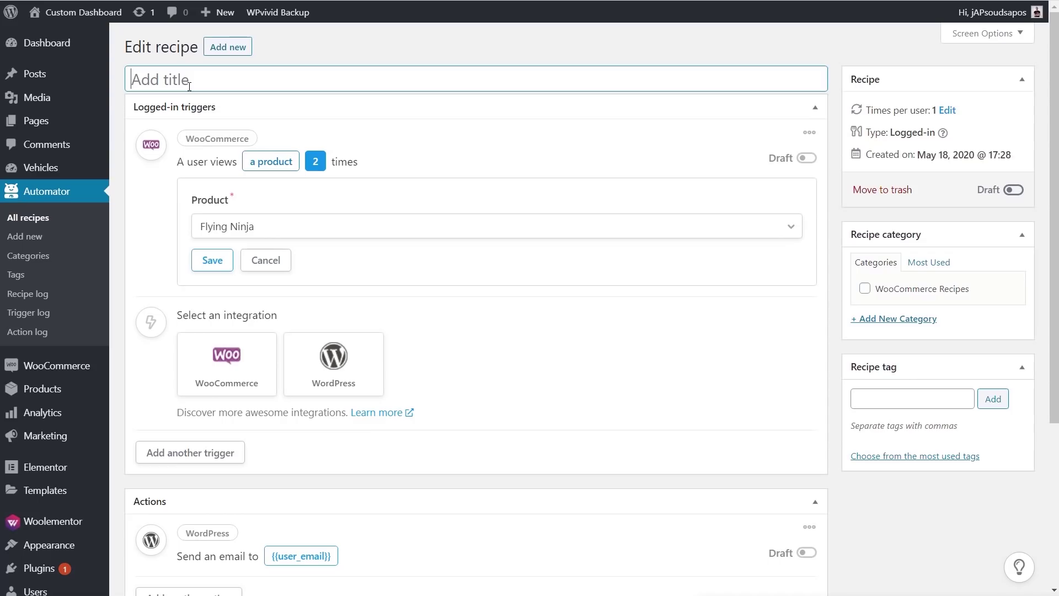
{"action": "type", "text": "Send Email Ninja"}
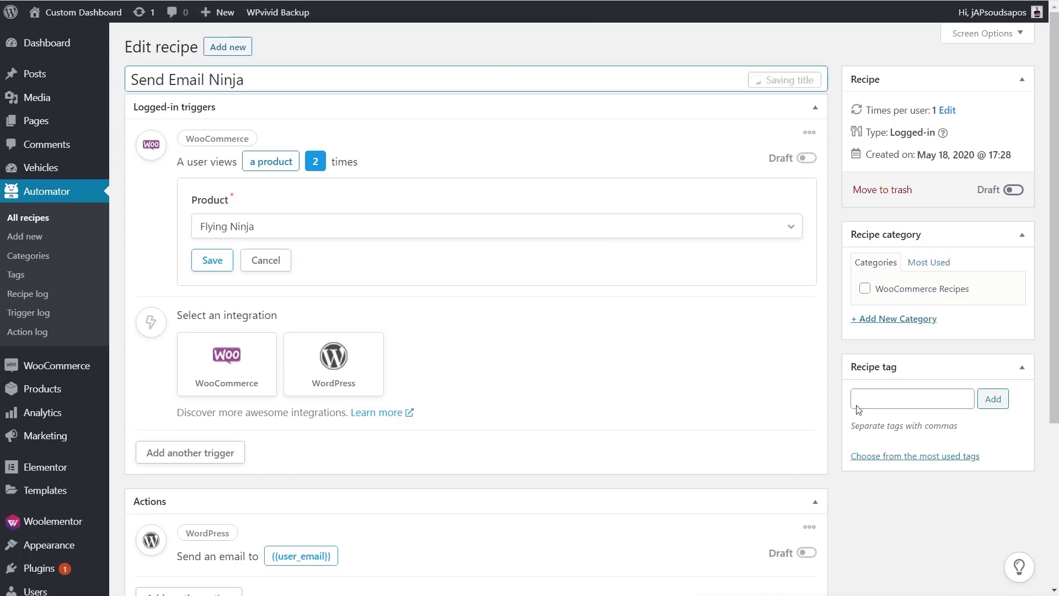
{"action": "left_click", "coordinate": [865, 289]}
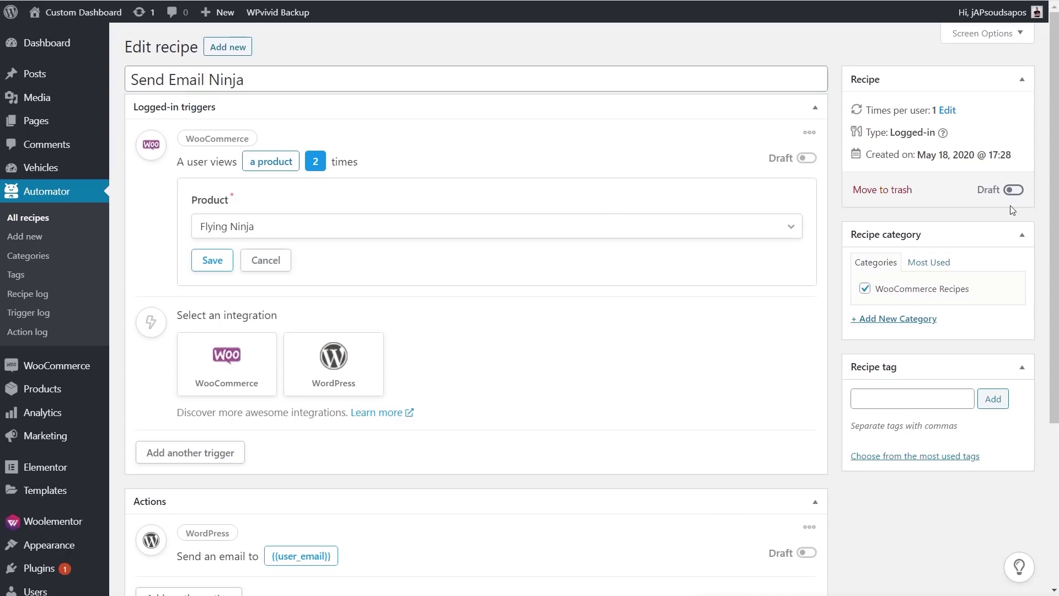
Save Flying Ninja as the trigger's product and switch the trigger to Live.
{"action": "left_click", "coordinate": [1014, 189]}
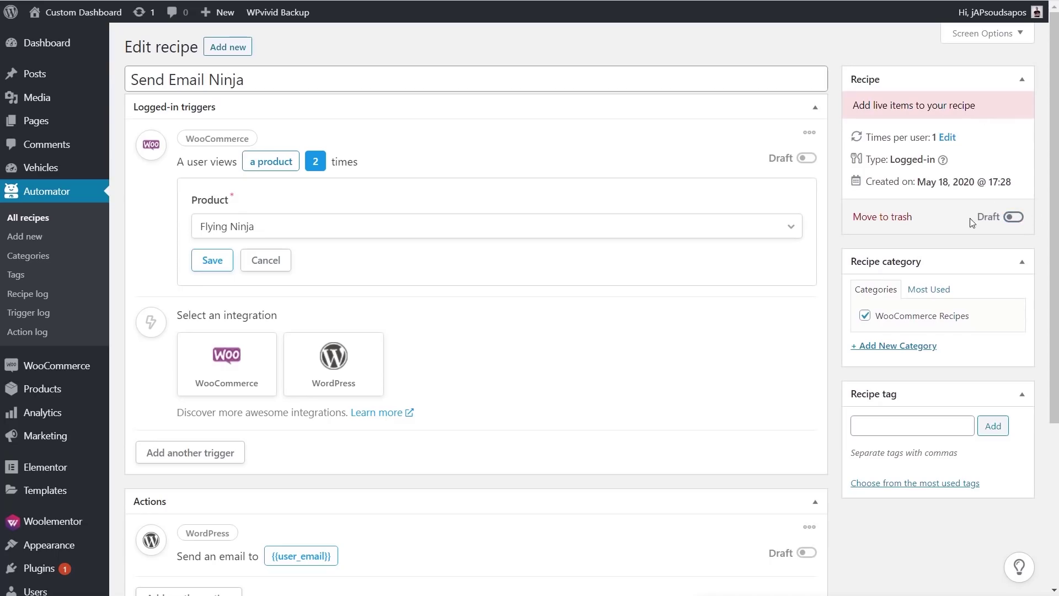
{"action": "left_click", "coordinate": [807, 158]}
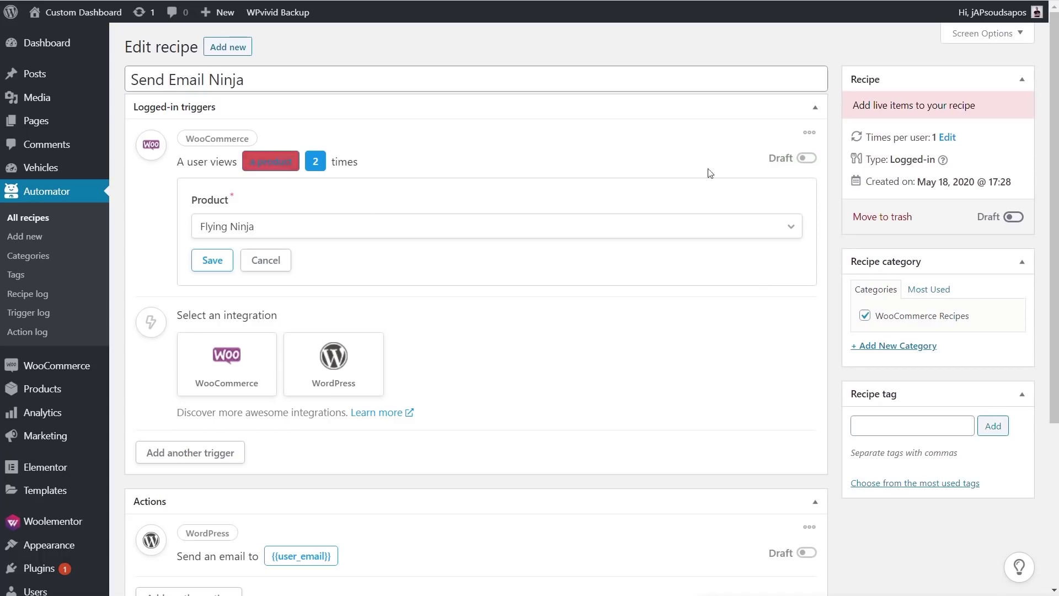
{"action": "left_click", "coordinate": [212, 260]}
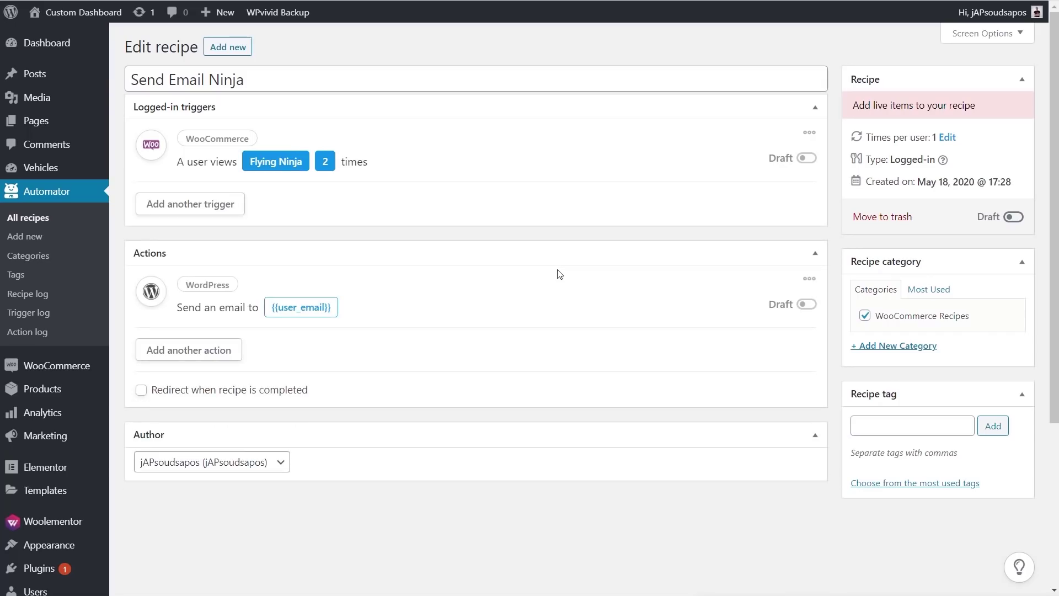
{"action": "left_click", "coordinate": [806, 159]}
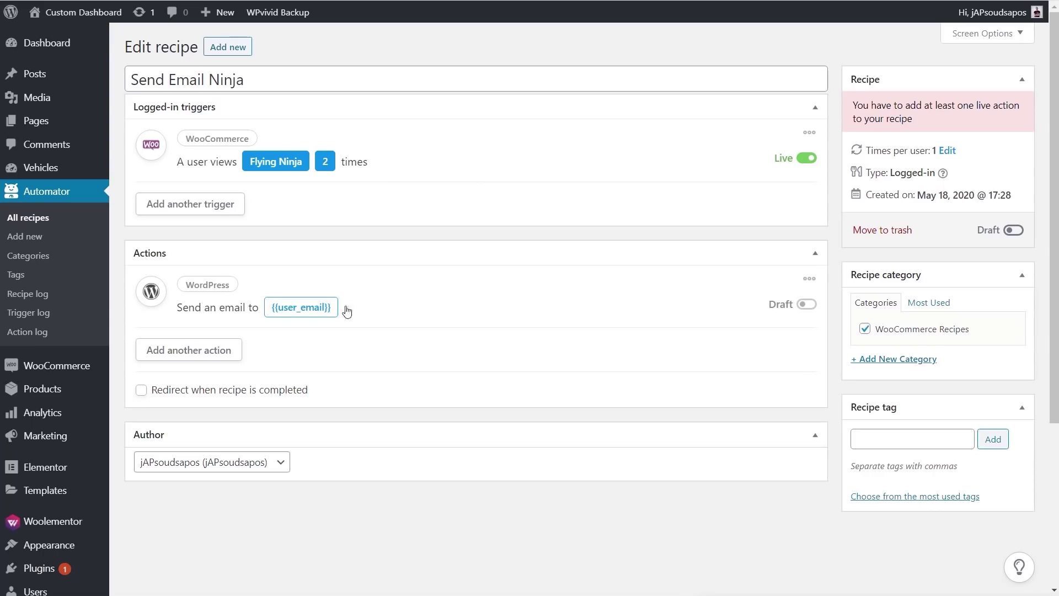
Save the email's subject and body, set the email action Live, then make the recipe Live.
{"action": "left_click", "coordinate": [808, 307]}
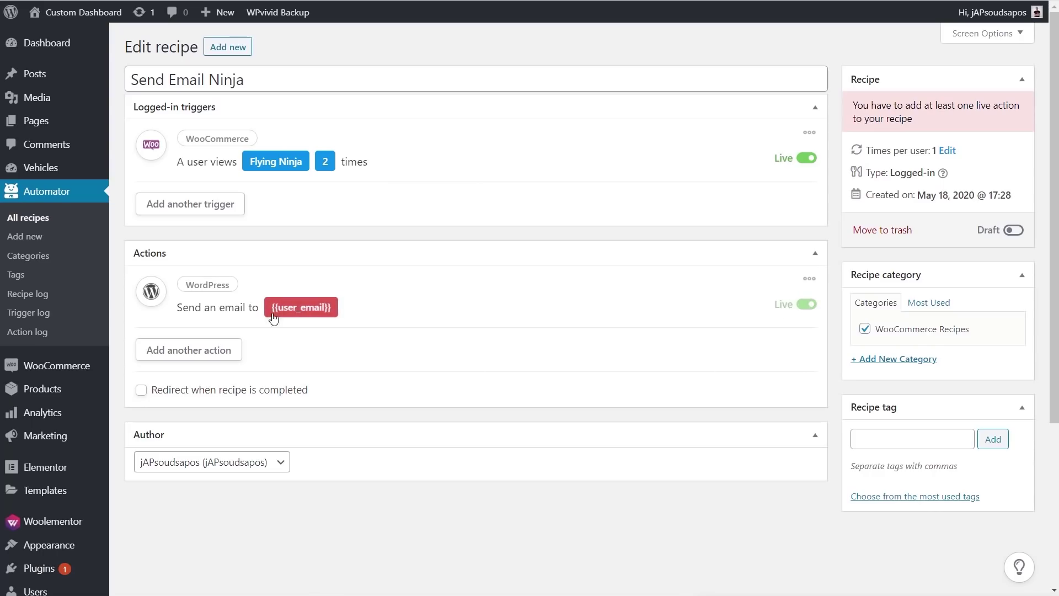
{"action": "left_click", "coordinate": [203, 353]}
{"action": "scroll", "coordinate": [169, 413], "scroll_direction": "down", "scroll_amount": 3}
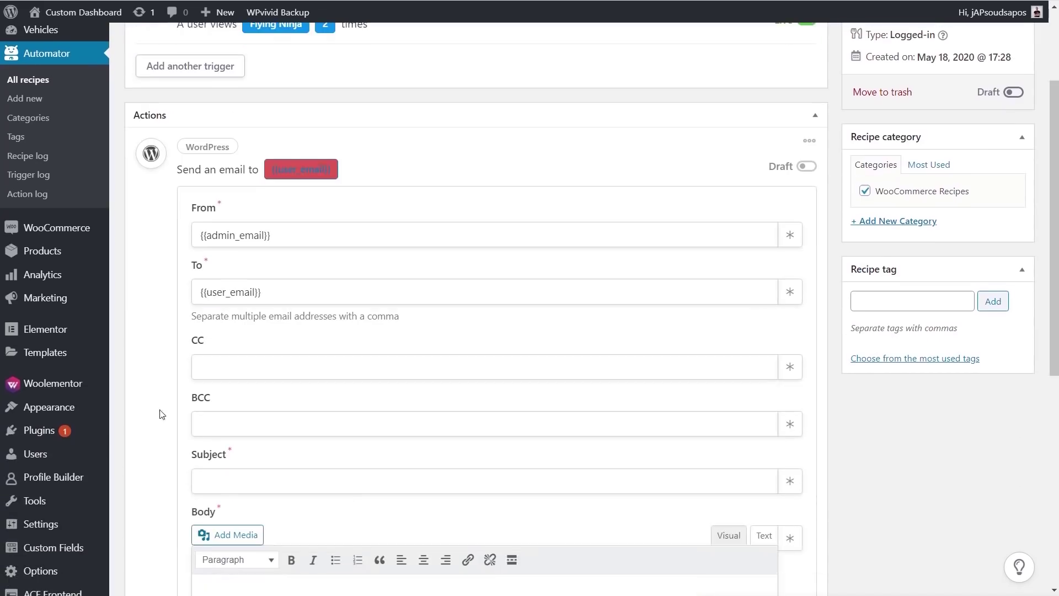
{"action": "left_click", "coordinate": [289, 294]}
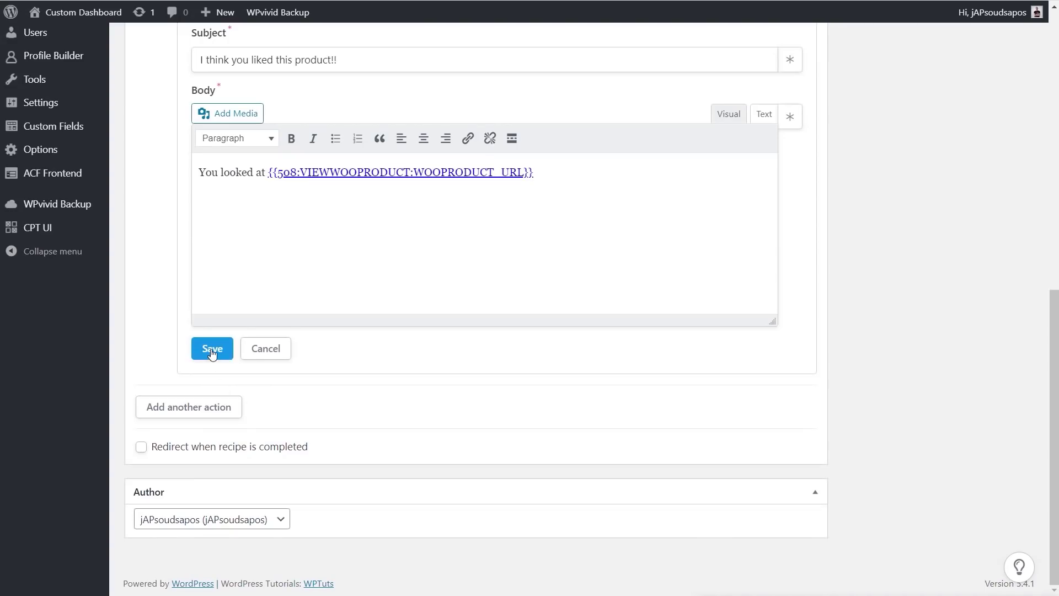
{"action": "left_click", "coordinate": [212, 351]}
{"action": "scroll", "coordinate": [810, 411], "scroll_direction": "up", "scroll_amount": 5}
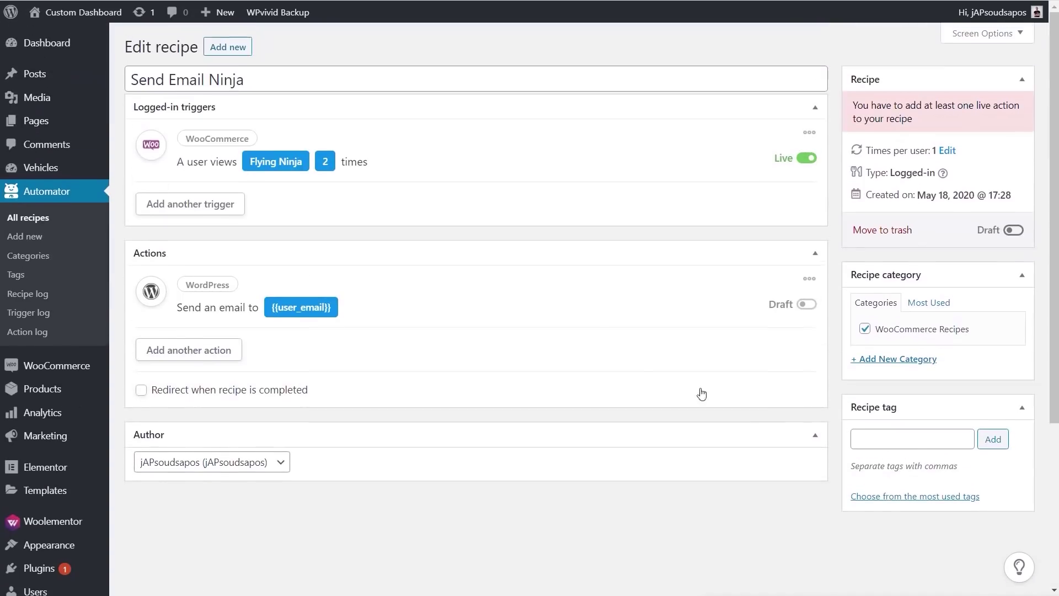
{"action": "left_click", "coordinate": [806, 303]}
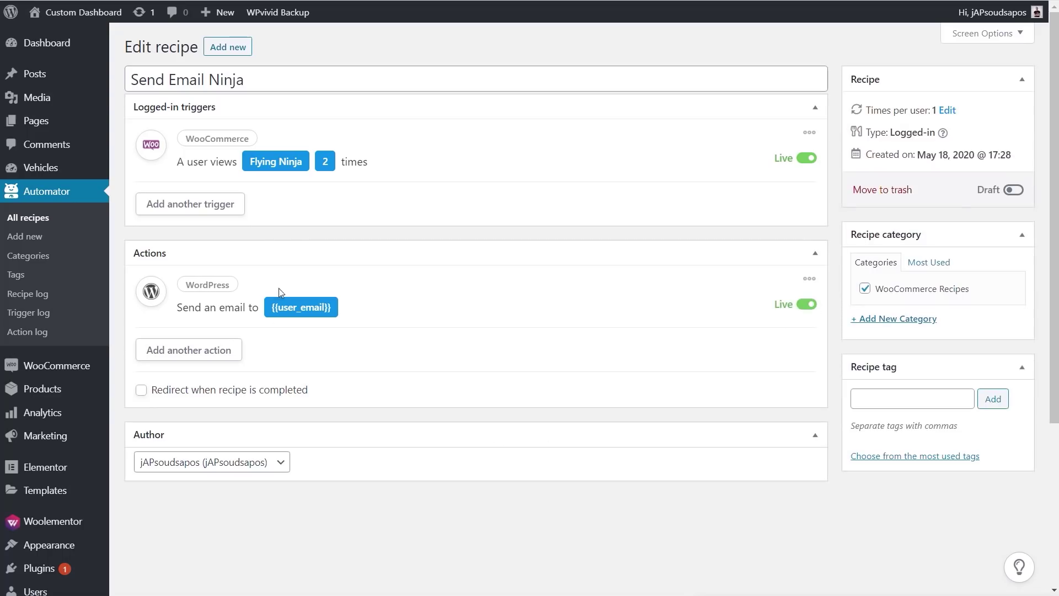
{"action": "left_click", "coordinate": [1015, 191]}
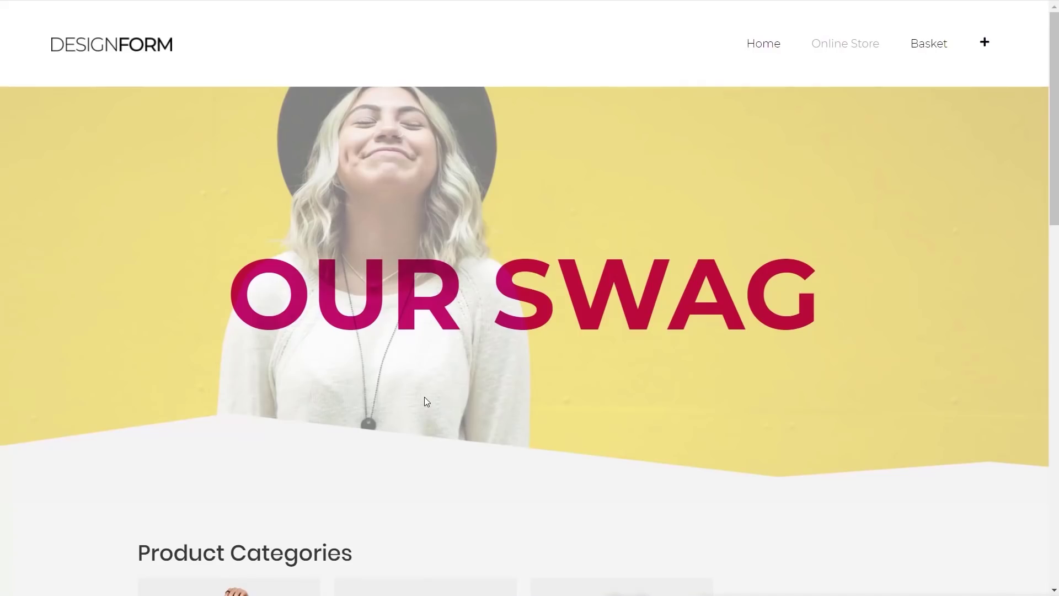
Open the Flying Ninja poster from the Posters category, then return to the Online Store and open it again.
{"action": "scroll", "coordinate": [425, 397], "scroll_direction": "down", "scroll_amount": 5}
{"action": "left_click", "coordinate": [205, 409]}
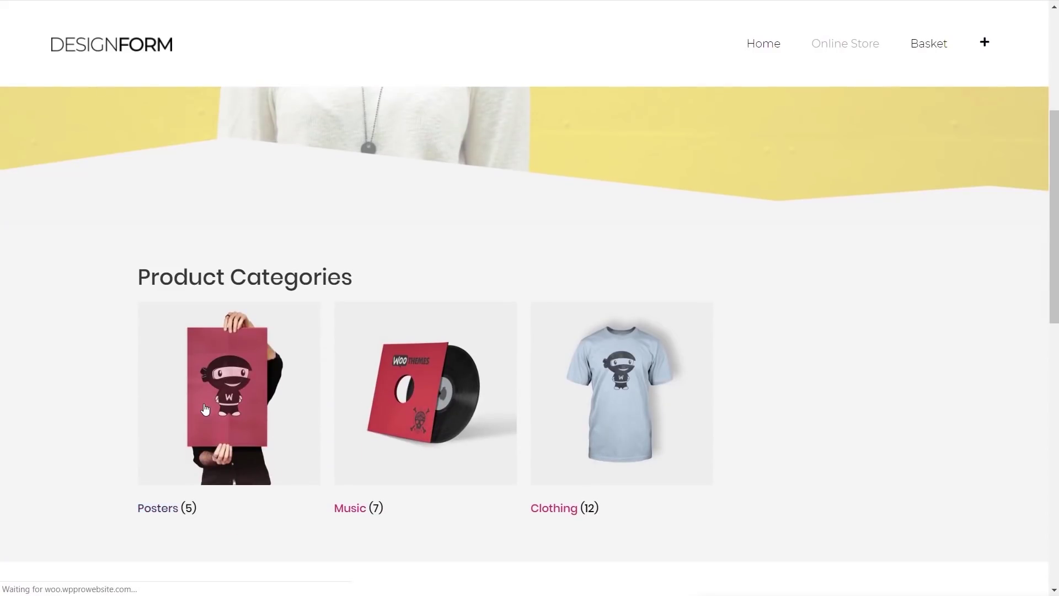
{"action": "scroll", "coordinate": [204, 409], "scroll_direction": "down", "scroll_amount": 5}
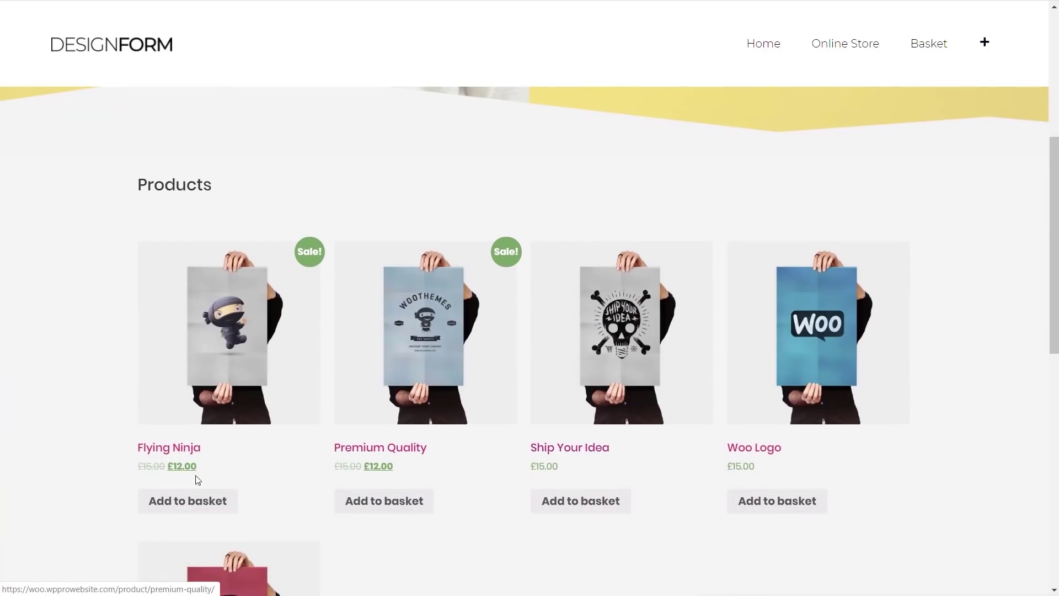
{"action": "left_click", "coordinate": [240, 361]}
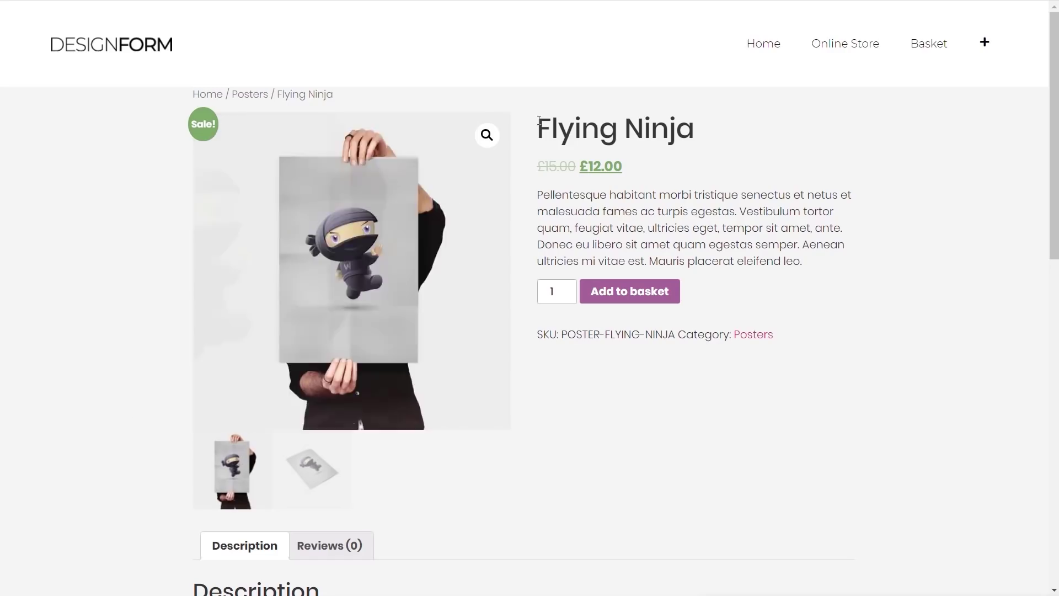
{"action": "left_click", "coordinate": [847, 54]}
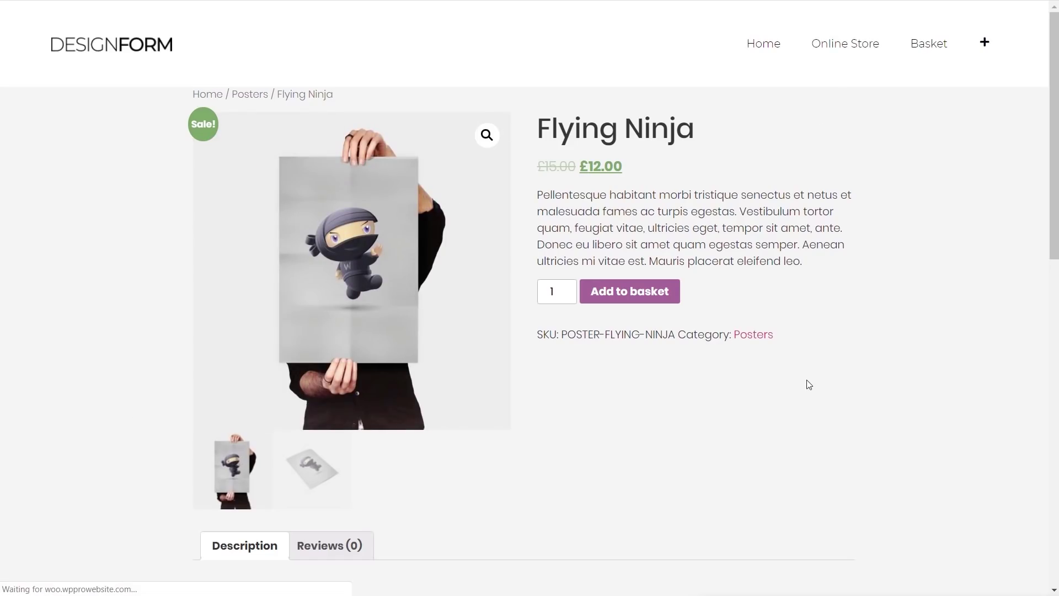
{"action": "scroll", "coordinate": [336, 464], "scroll_direction": "down", "scroll_amount": 5}
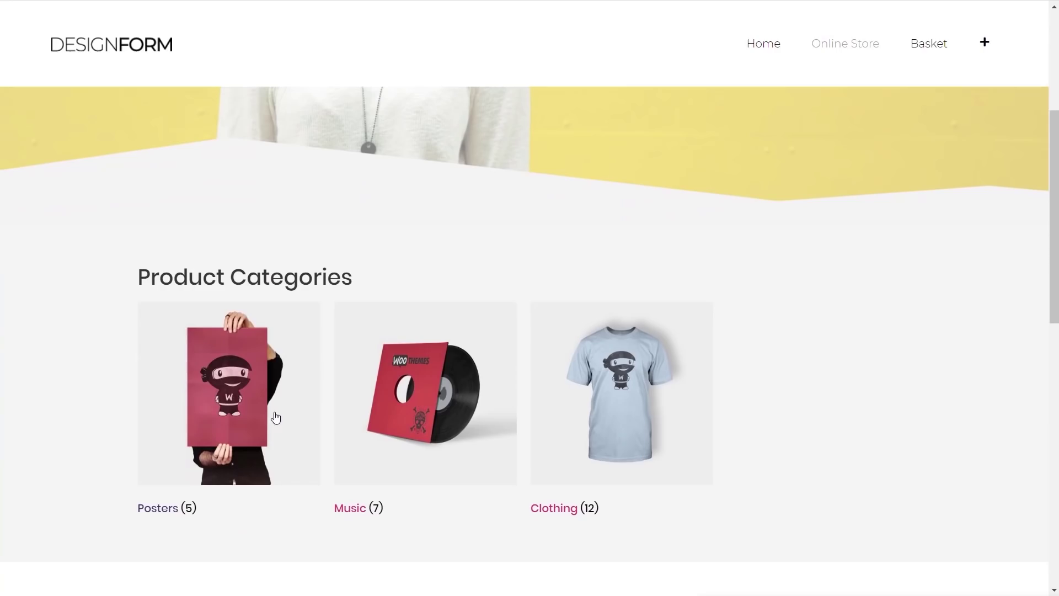
{"action": "left_click", "coordinate": [255, 417]}
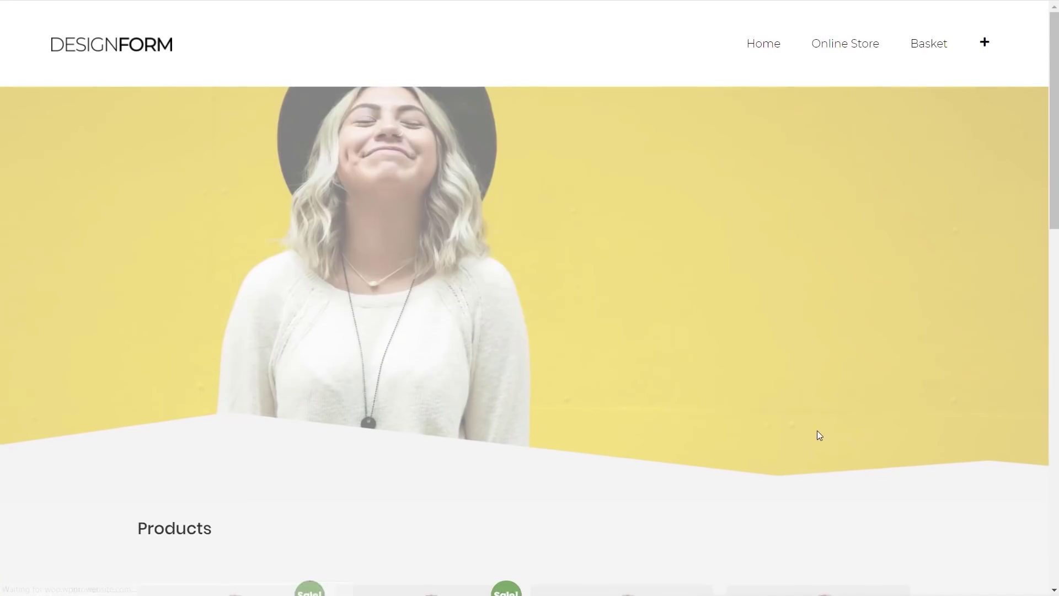
{"action": "scroll", "coordinate": [819, 436], "scroll_direction": "down", "scroll_amount": 7}
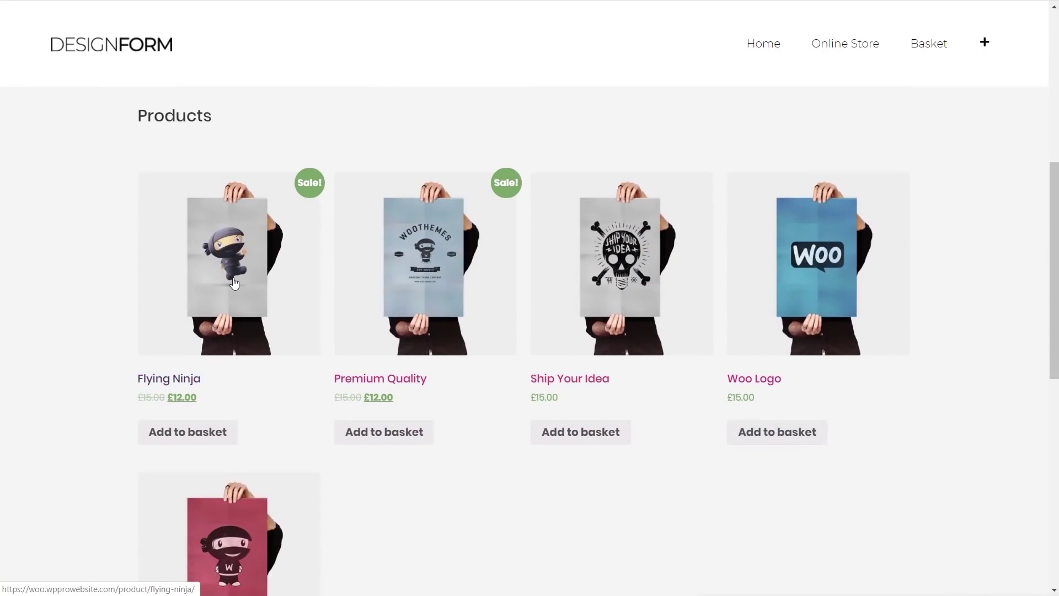
{"action": "left_click", "coordinate": [234, 283]}
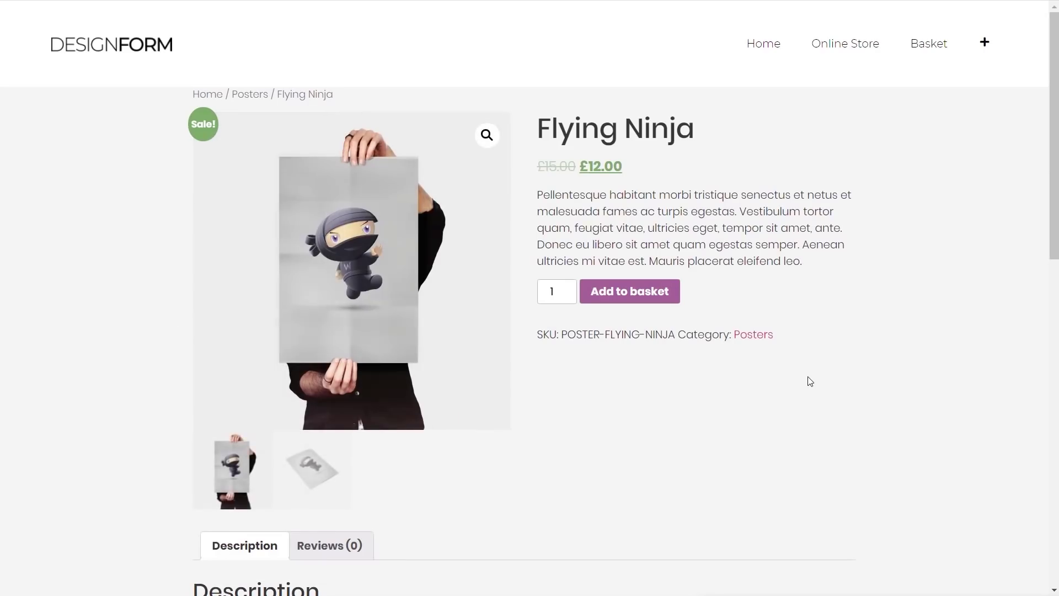